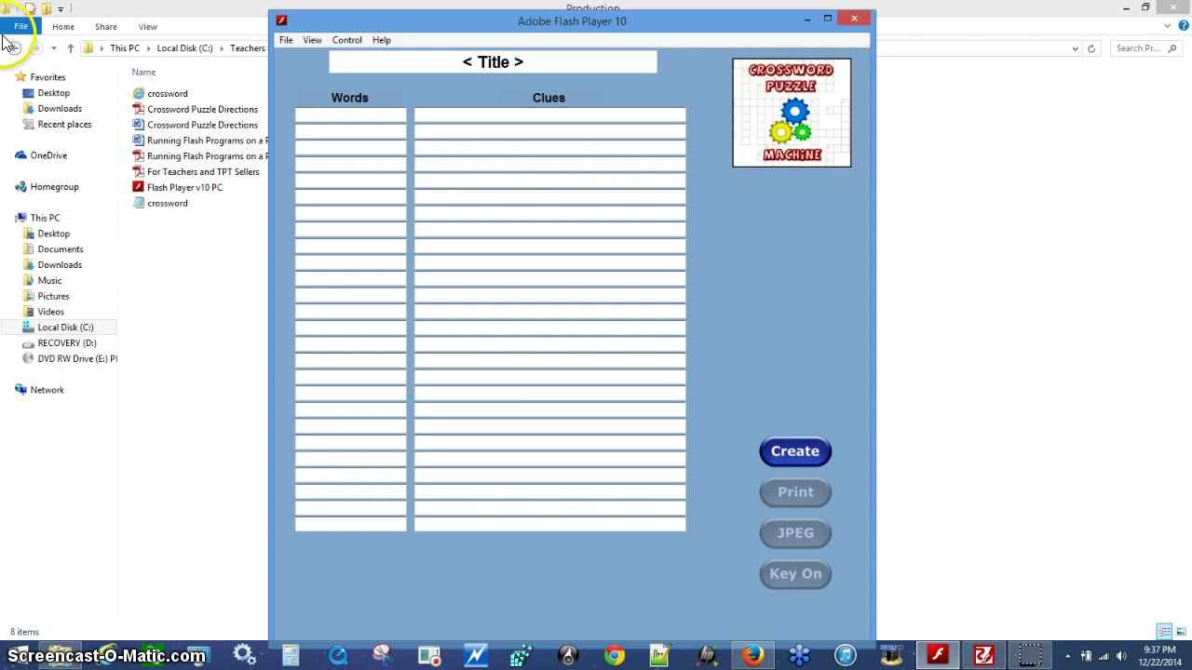
Step: Replace the placeholder title of the crossword with "Barnyard"
click(464, 61)
drag(463, 61, 539, 61)
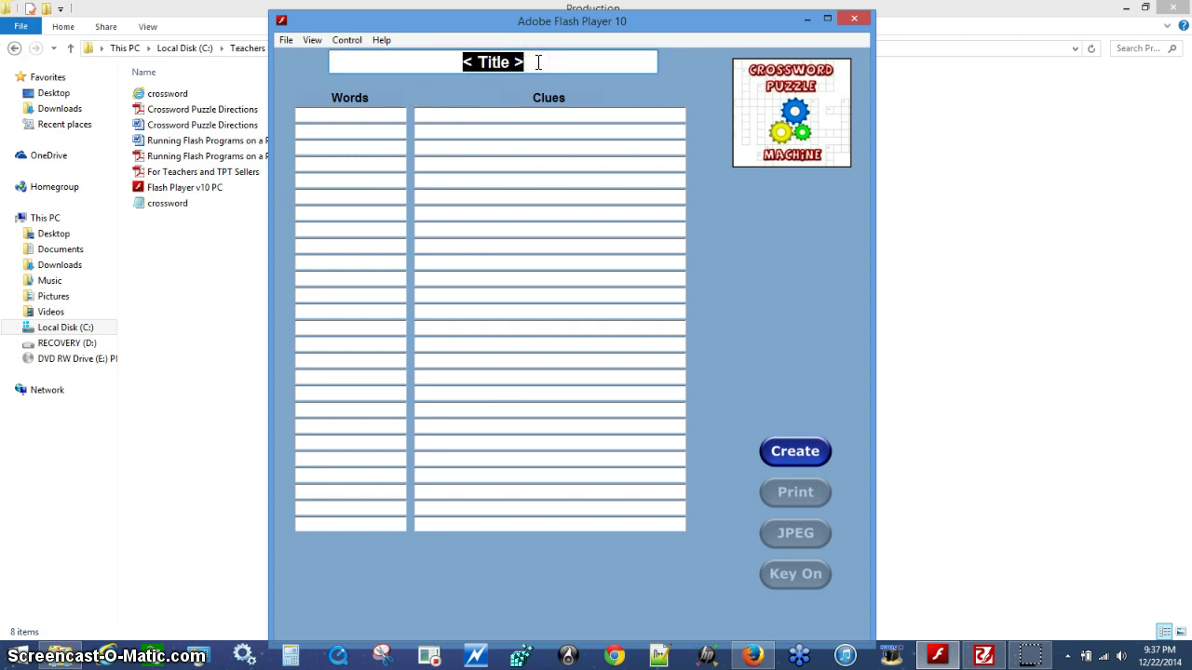
text(Bar)
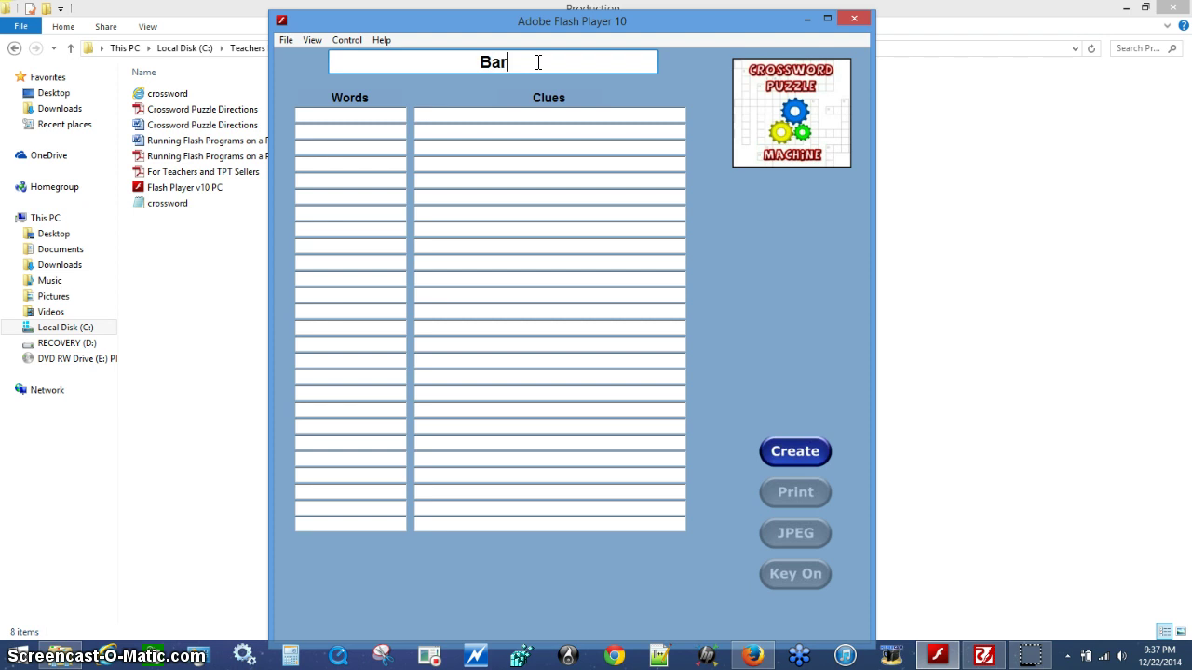
text(nyard)
Step: Enter the word "chicken" with the clue "cluck" and the word "rooster" with the clue "cock-a-doodle-doo" in the first two rows
click(373, 115)
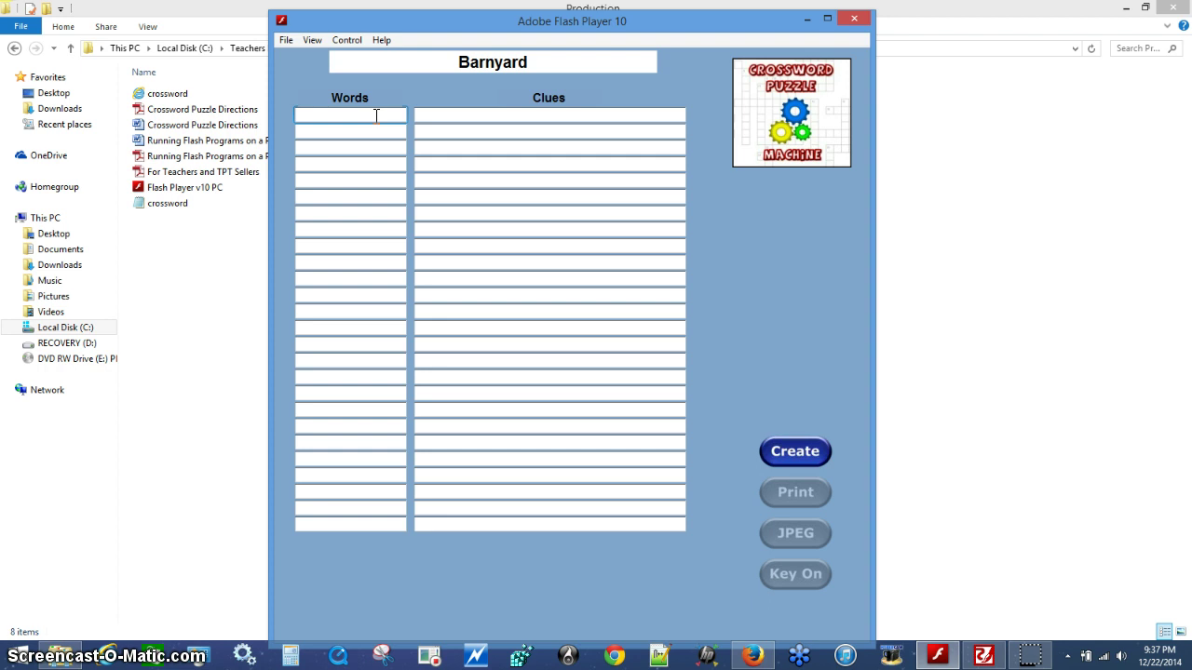
text(chicken)
key(Tab)
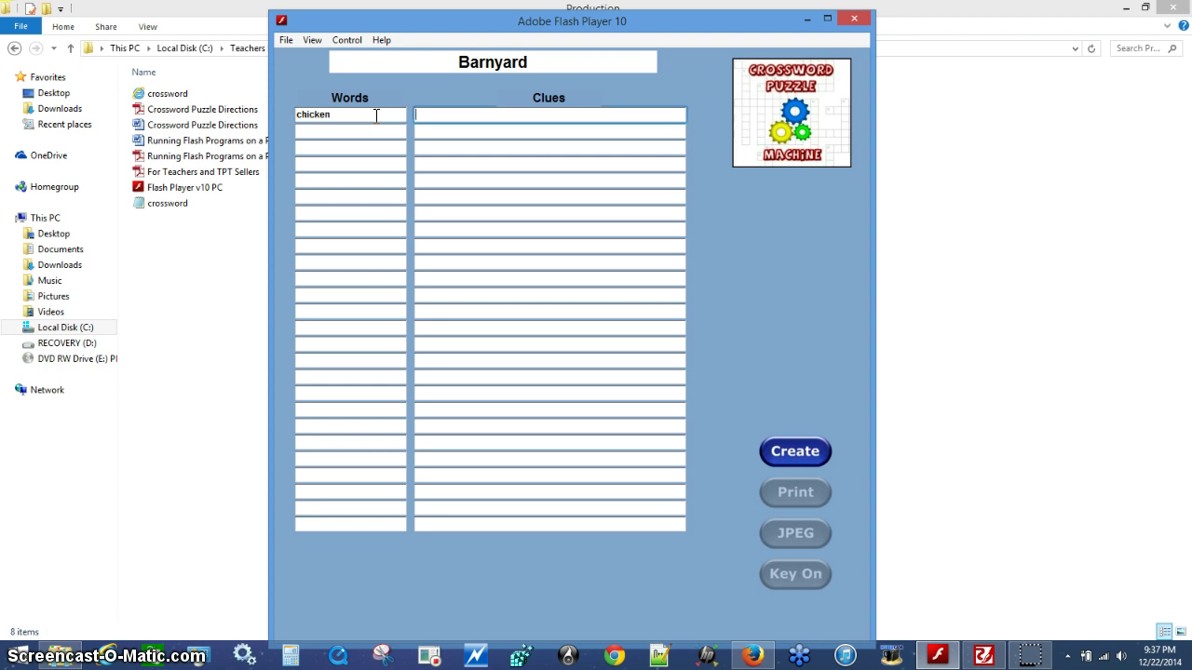
text(cluck)
key(Tab)
text(r)
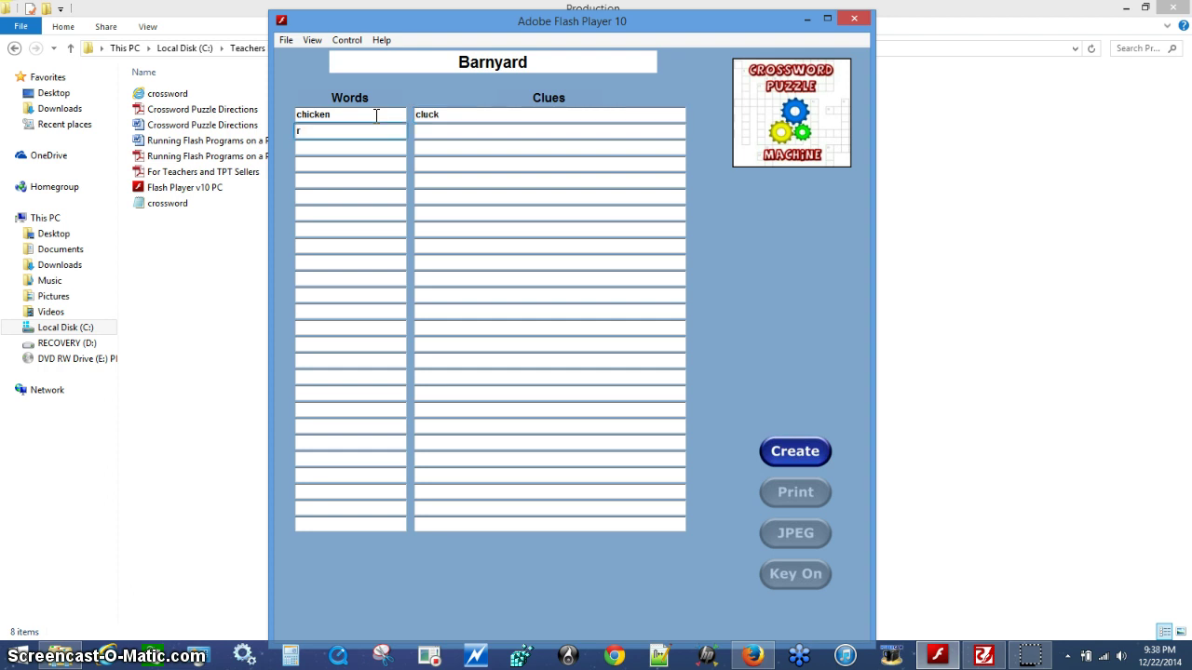
text(ooster)
key(Tab)
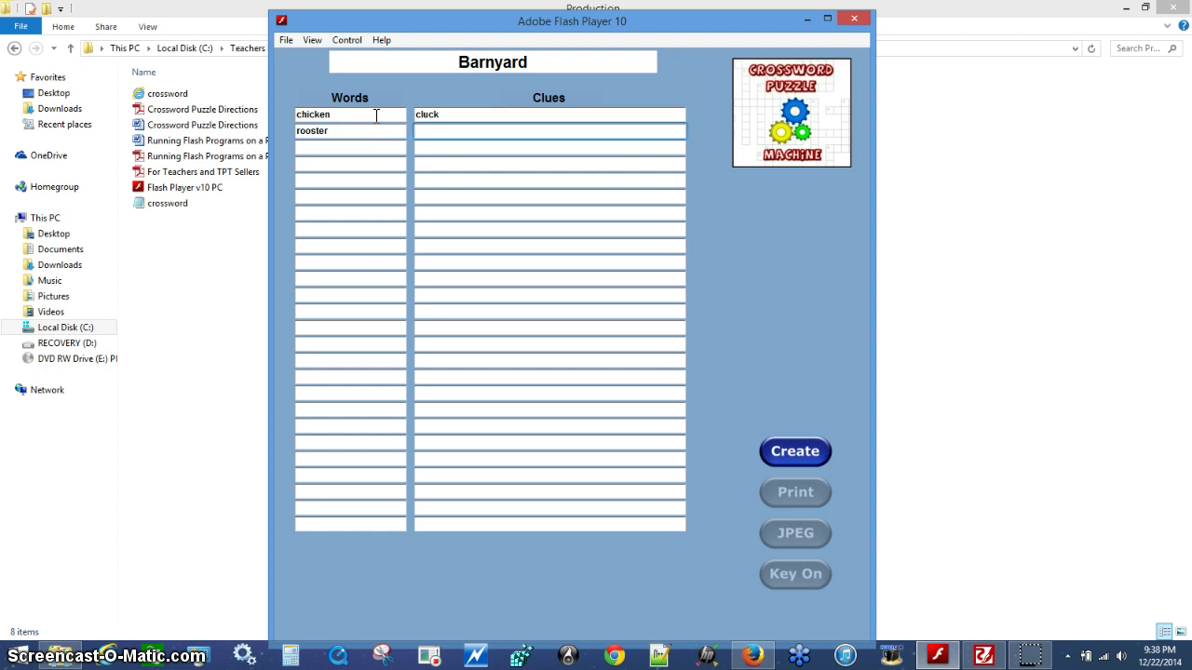
text(cock-a-doodle-doo)
key(Tab)
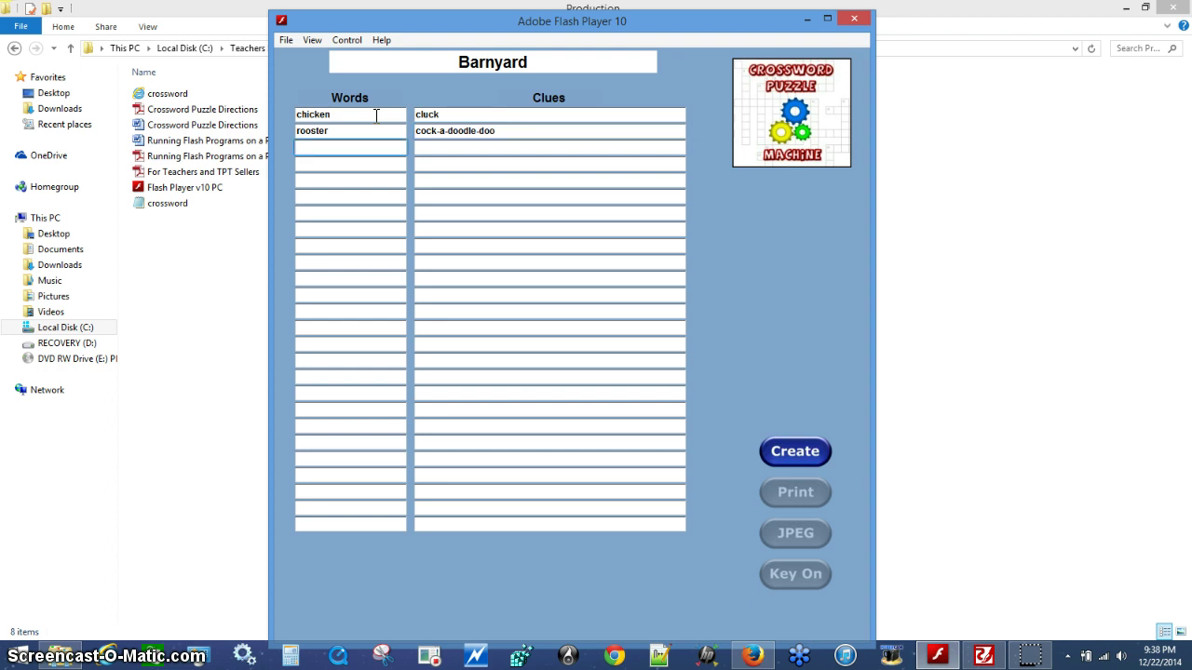
Step: Add the word "horse" with the clue "whinney" and the word "pig" with the clue "oink" in the following rows
text(horse)
key(Tab)
text(wh)
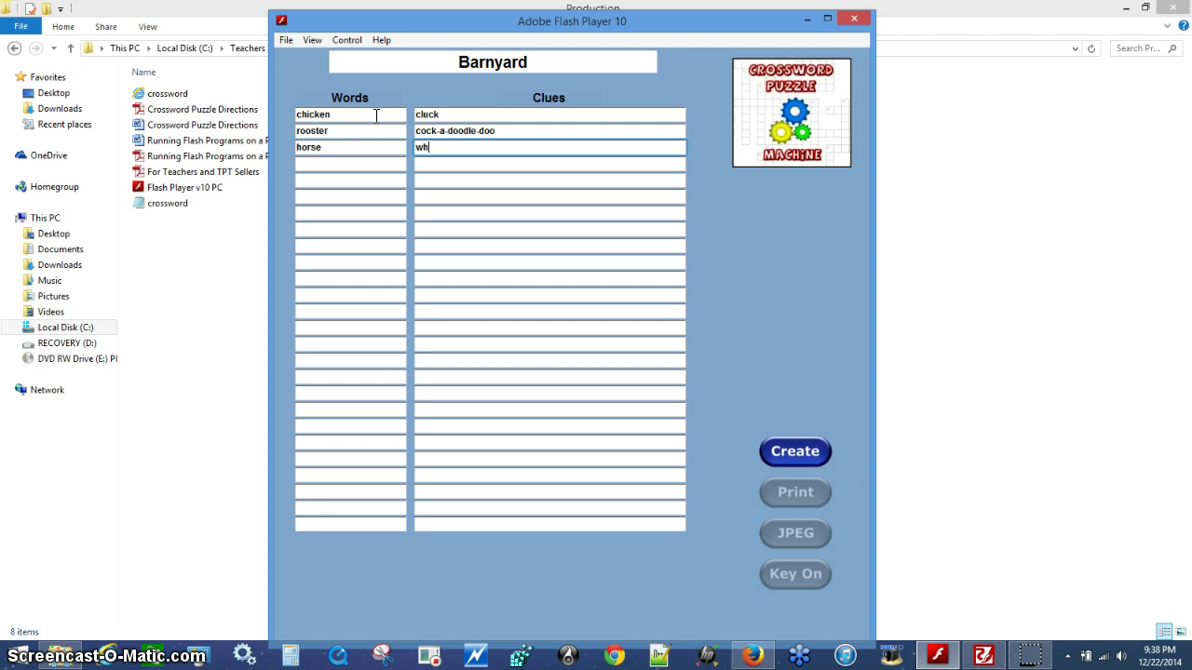
text(inney)
key(Tab)
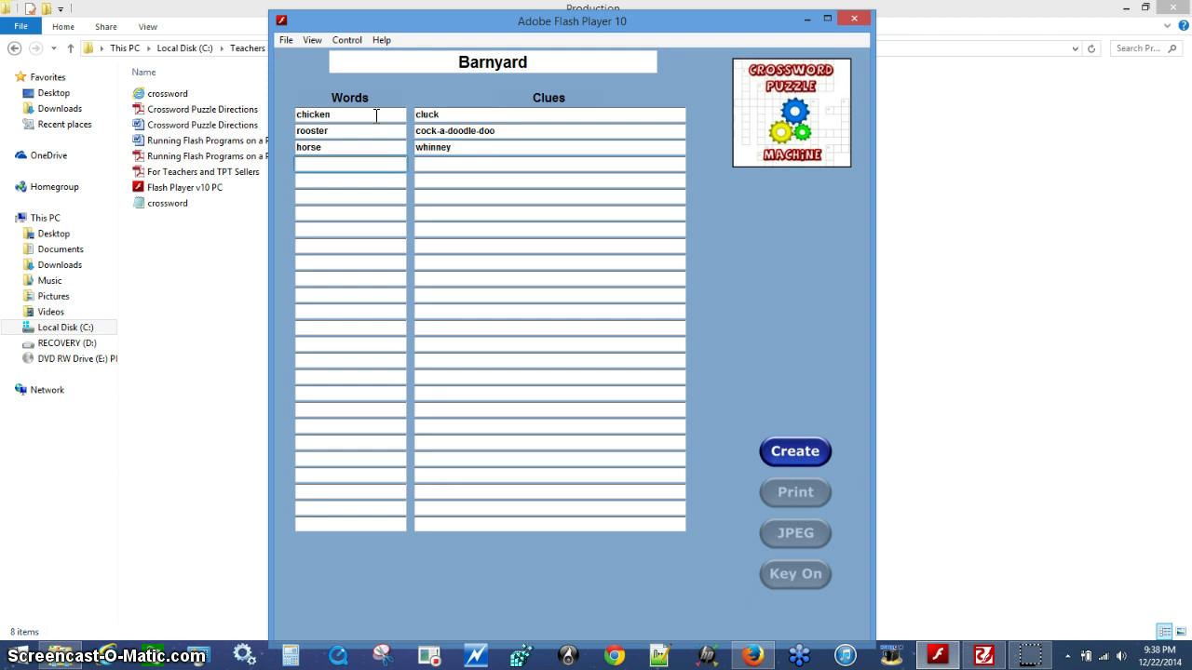
text(pig)
key(Tab)
text(oin)
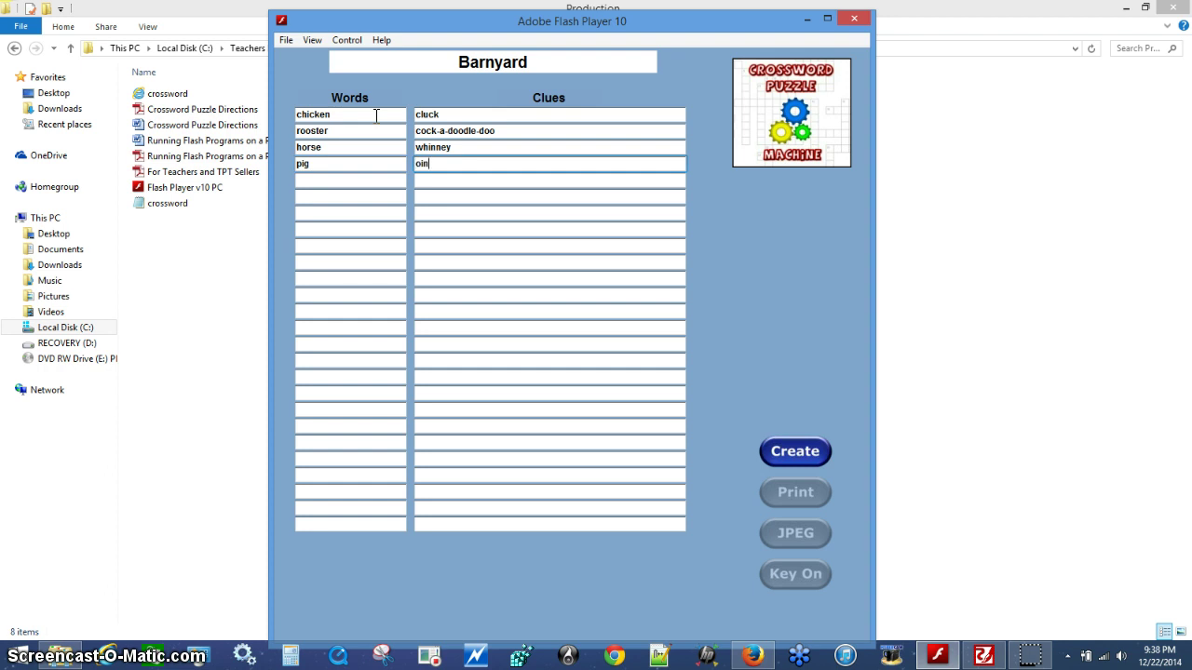
text(k)
click(337, 118)
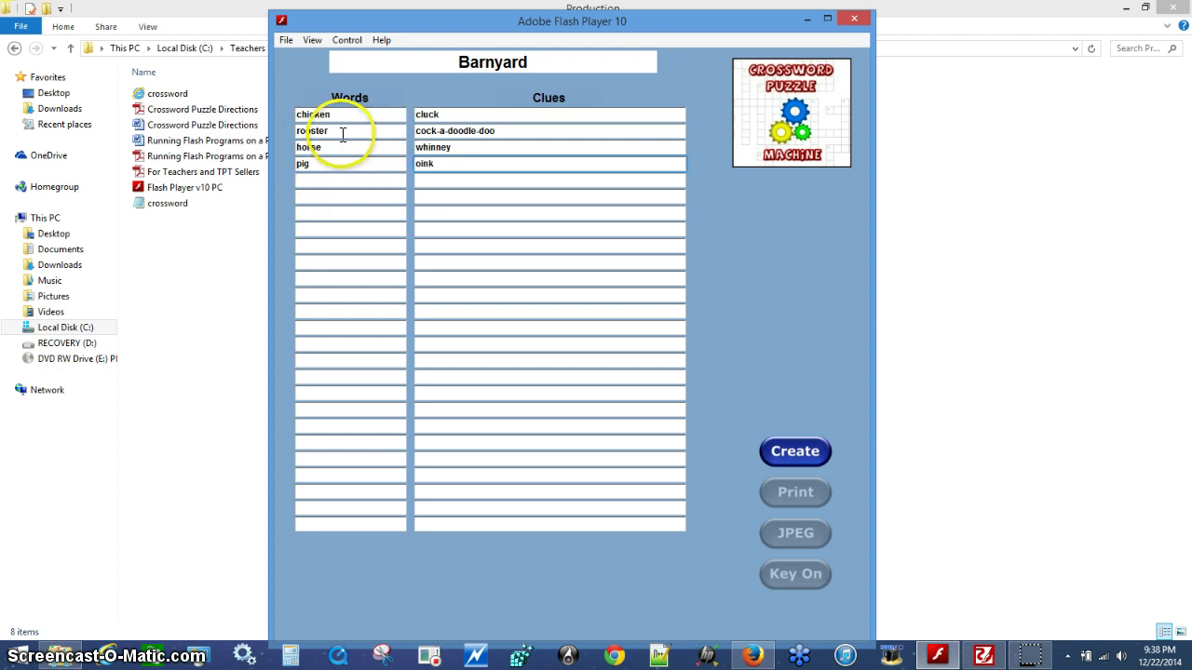
Step: Generate the four-word crossword three times to try different layouts, going back to the word list after each one
click(789, 452)
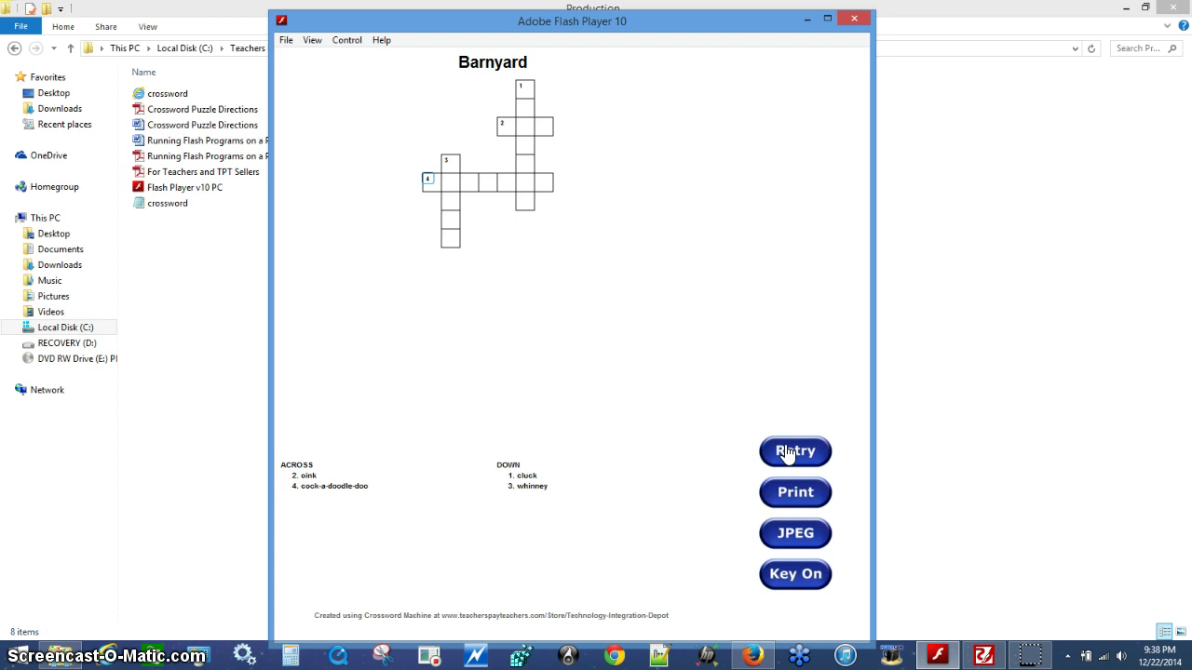
click(788, 452)
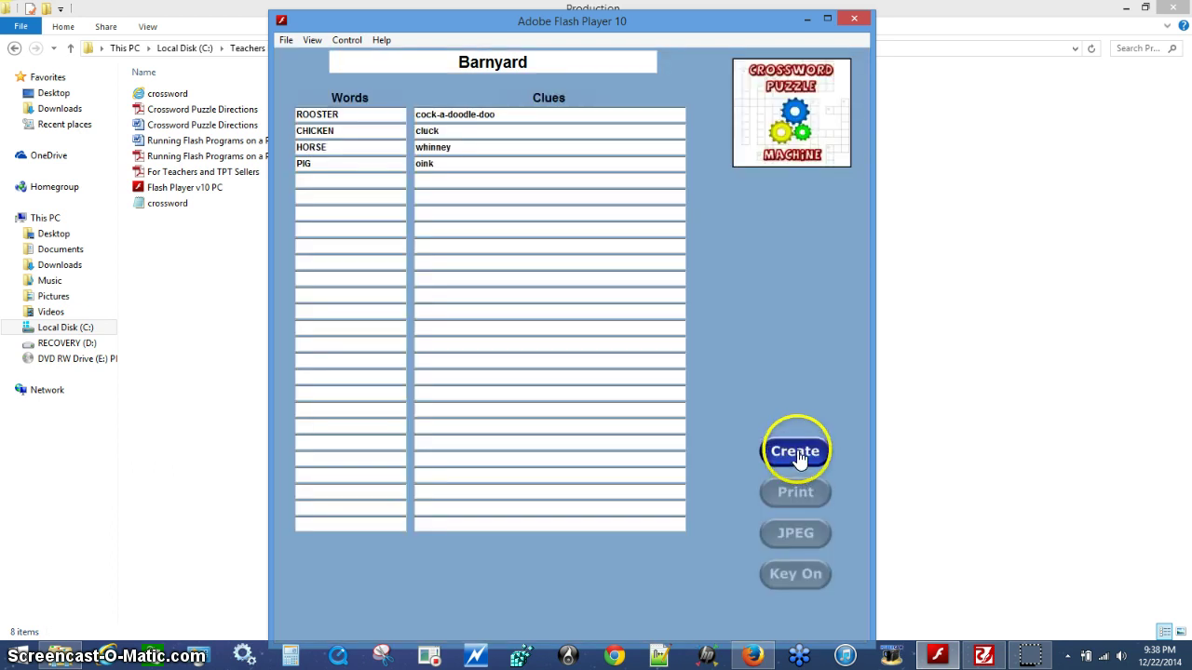
click(796, 454)
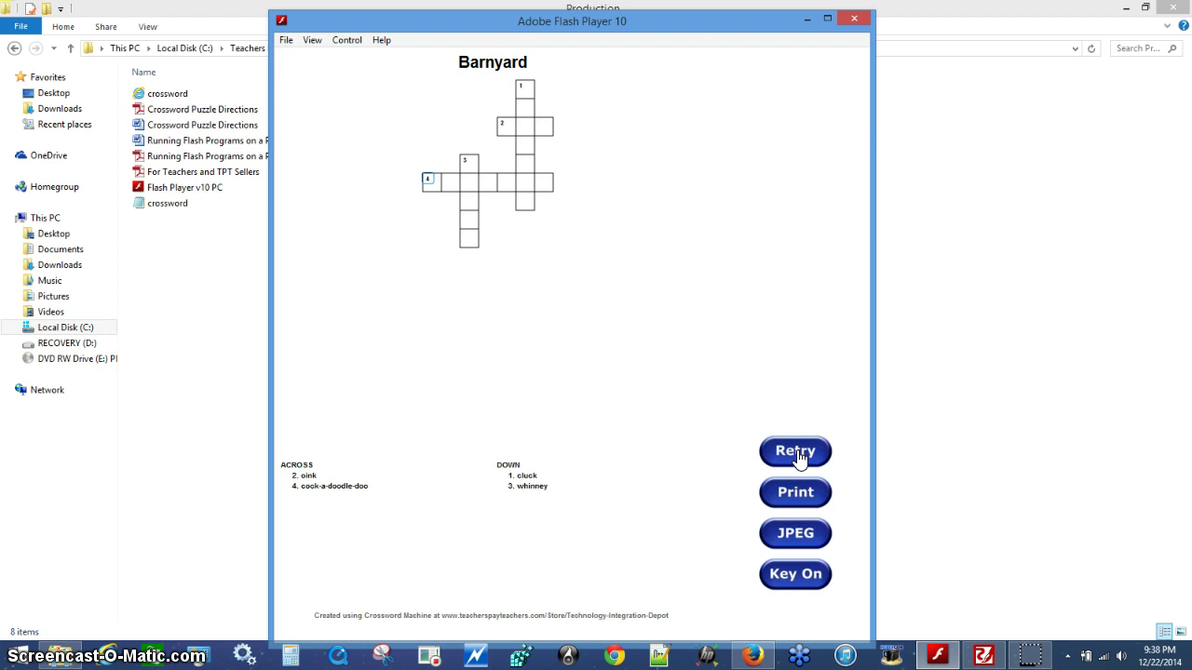
click(796, 453)
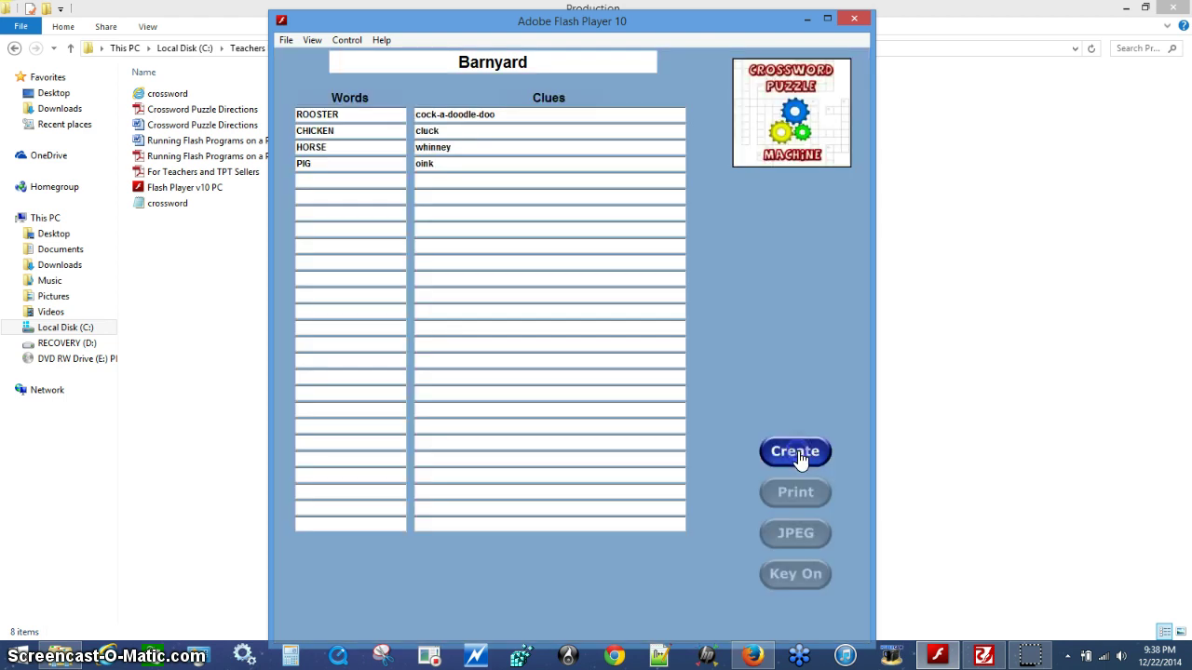
click(796, 453)
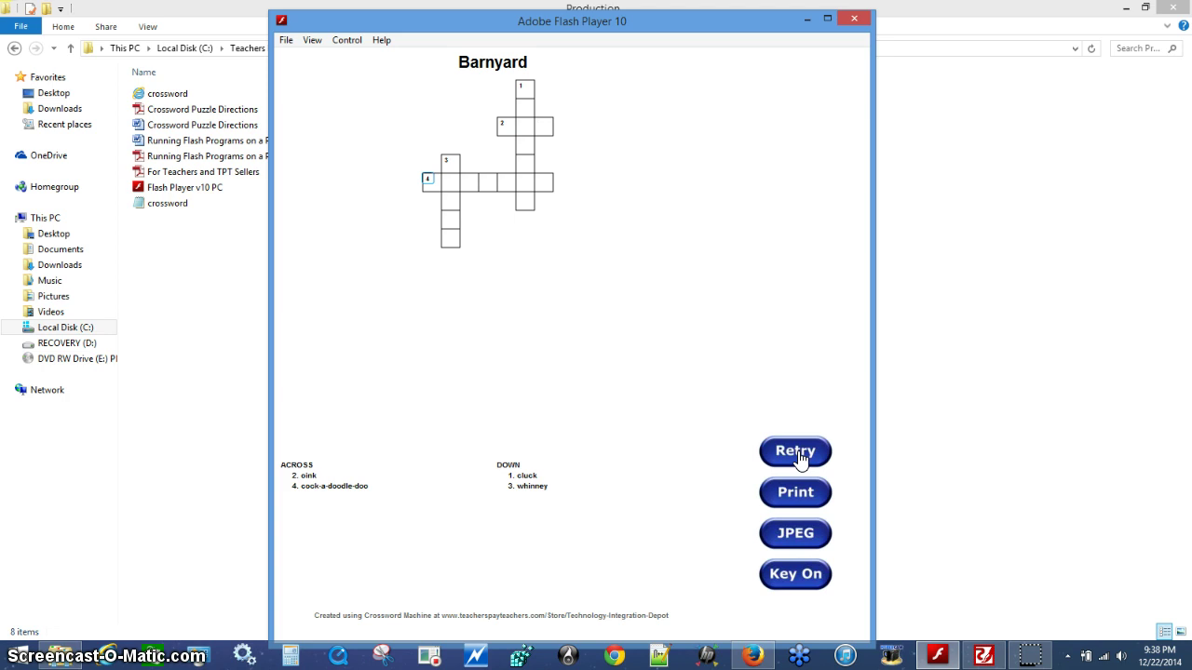
click(796, 453)
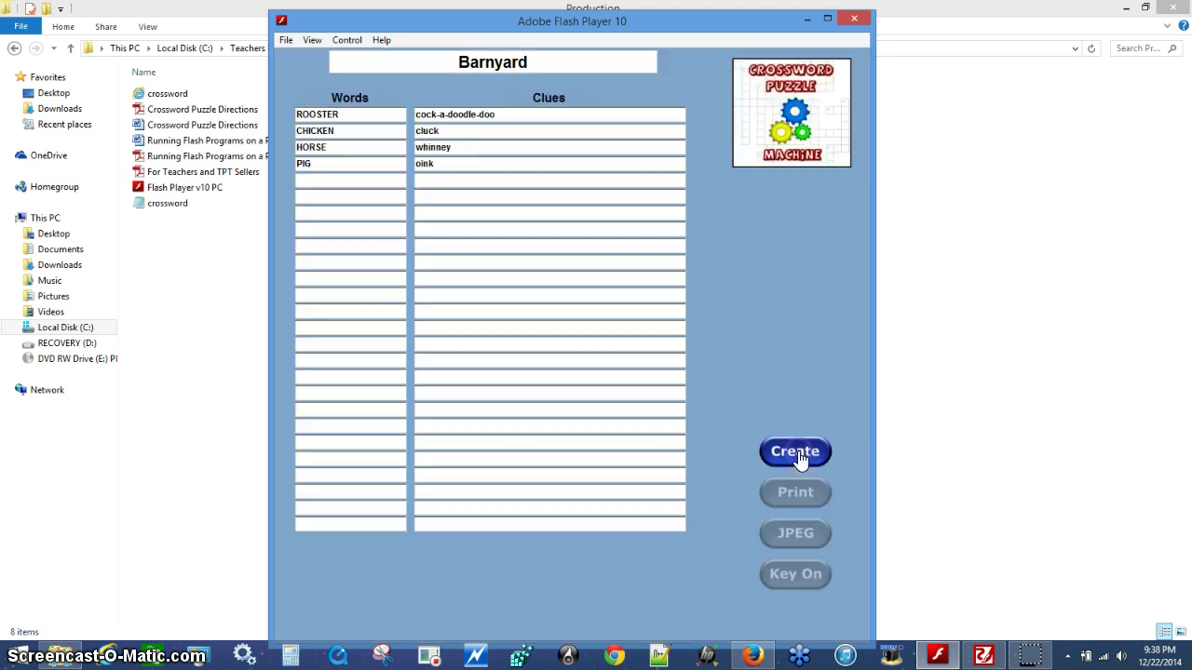
Step: Add the word "cow" with the clue "moo" and the word "sheep" with the clue "baa" below the existing words
click(327, 180)
text(cow)
key(Tab)
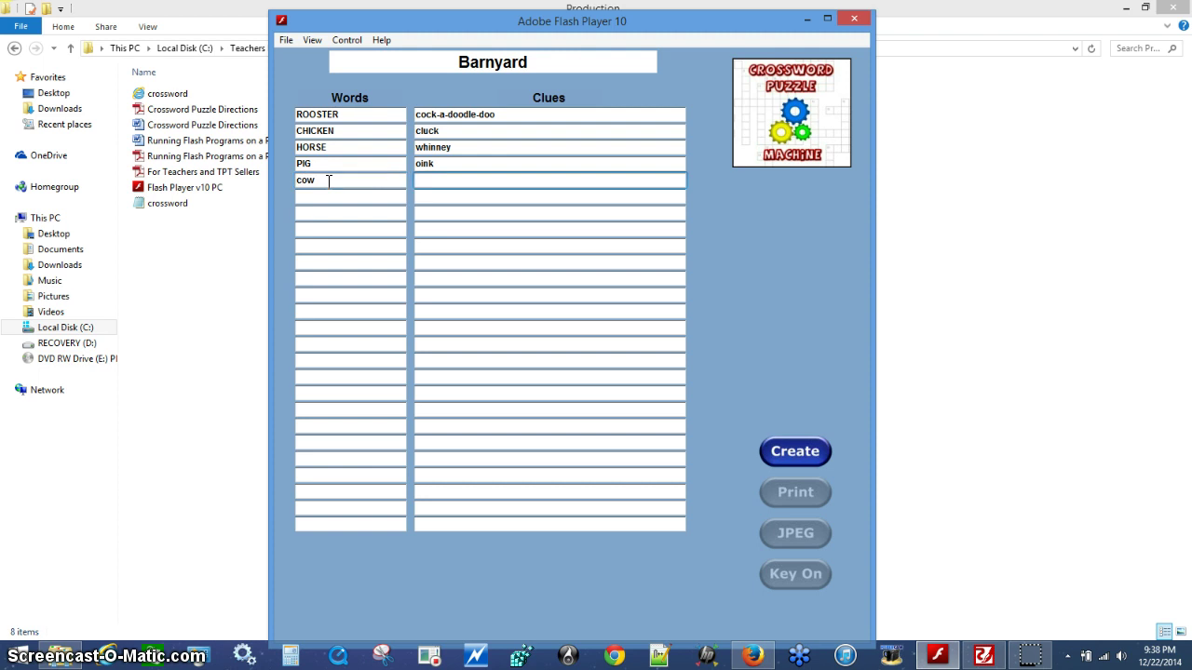
text(moo)
key(Tab)
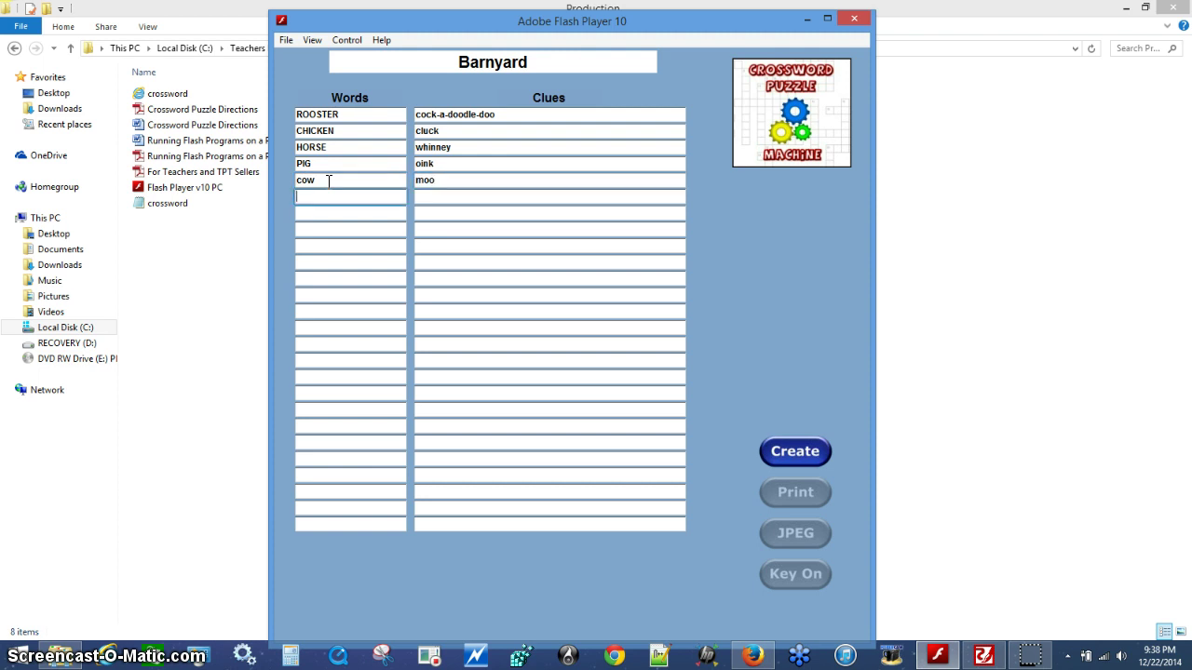
text(sheep)
key(Tab)
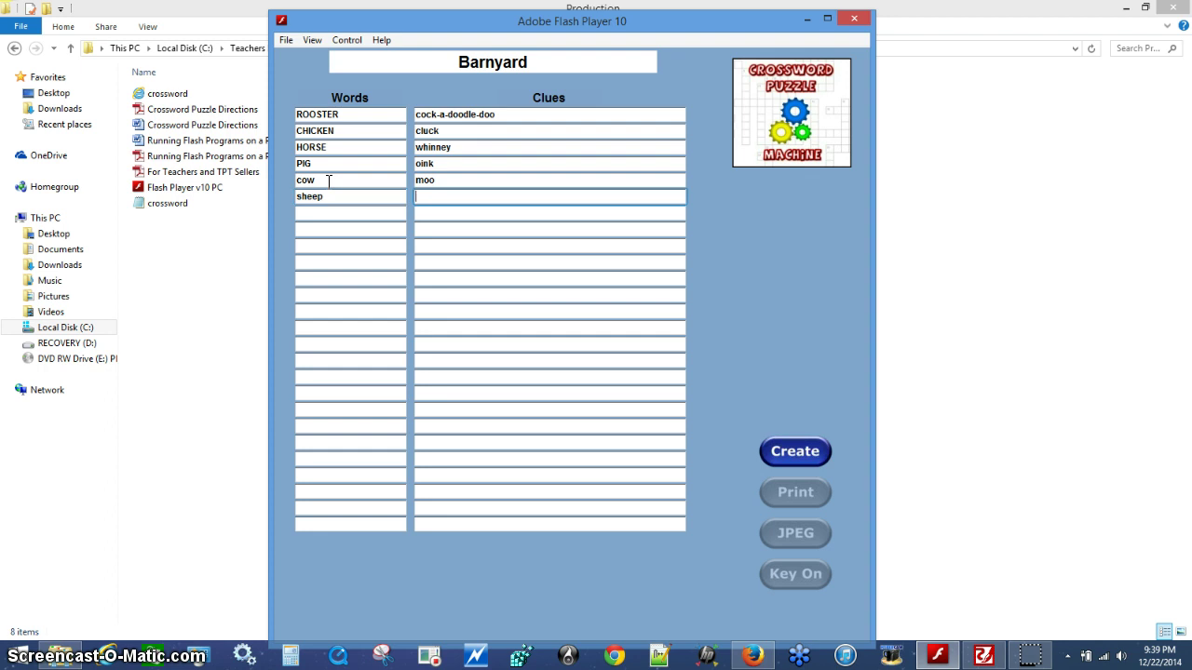
text(baa)
key(Tab)
Step: Add the word "rabbit" with the clue "hop" and the word "donkey" with the clue "hee haw" to the list
text(ra)
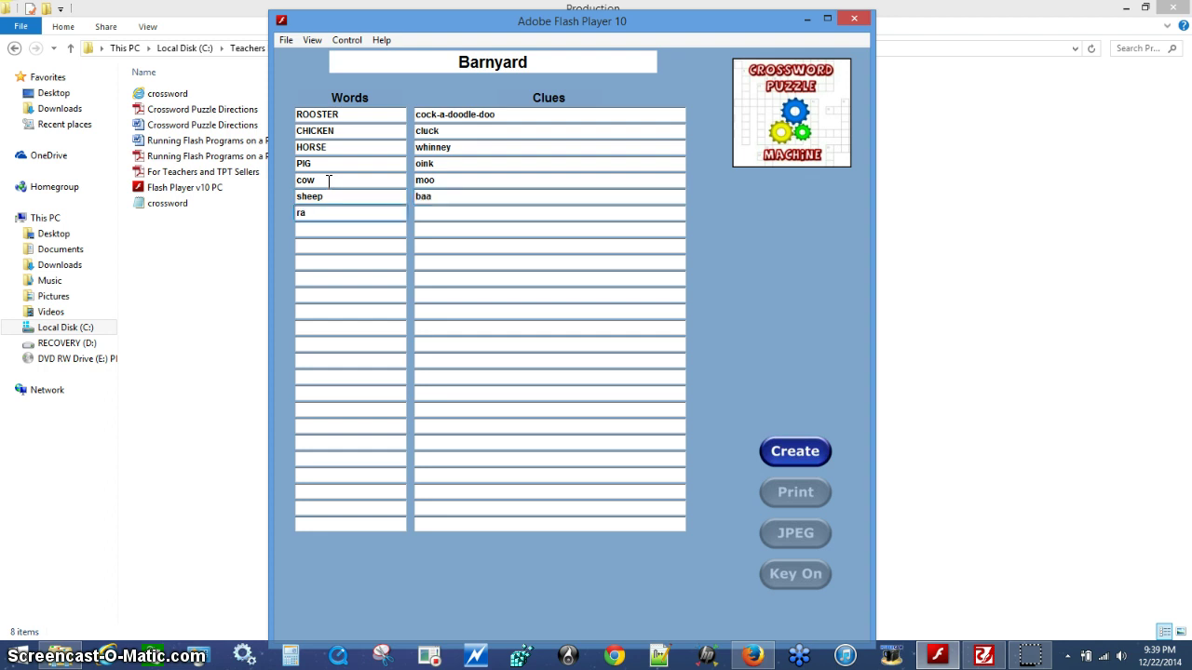
text(bbit)
key(Tab)
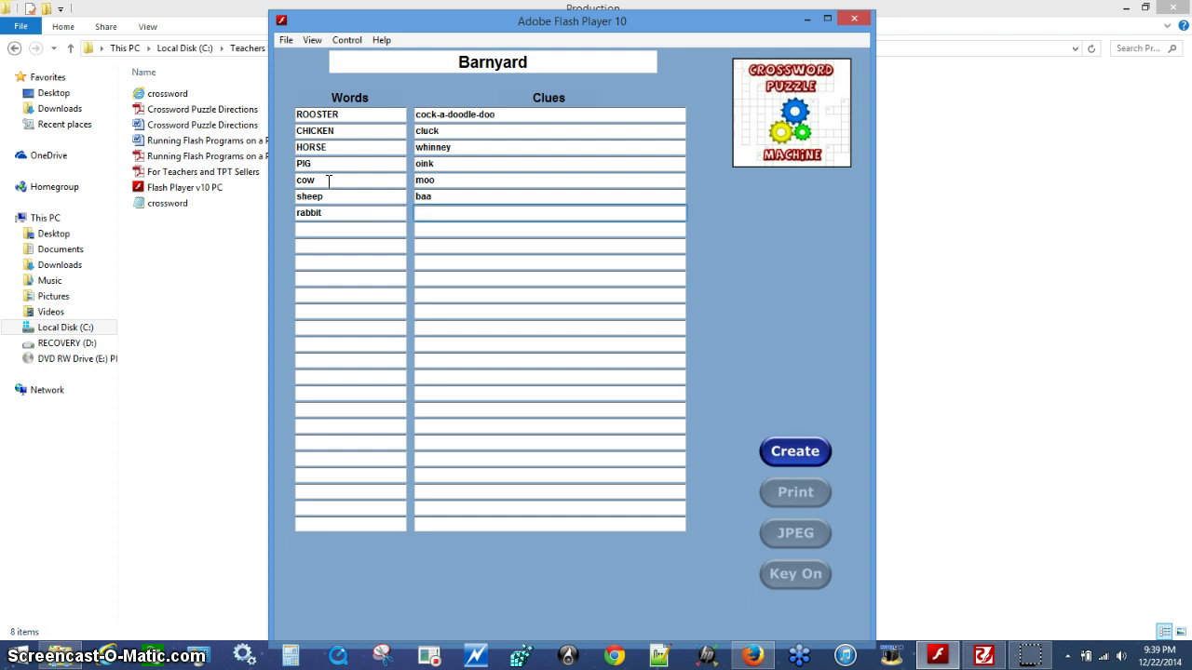
text(hop)
key(Tab)
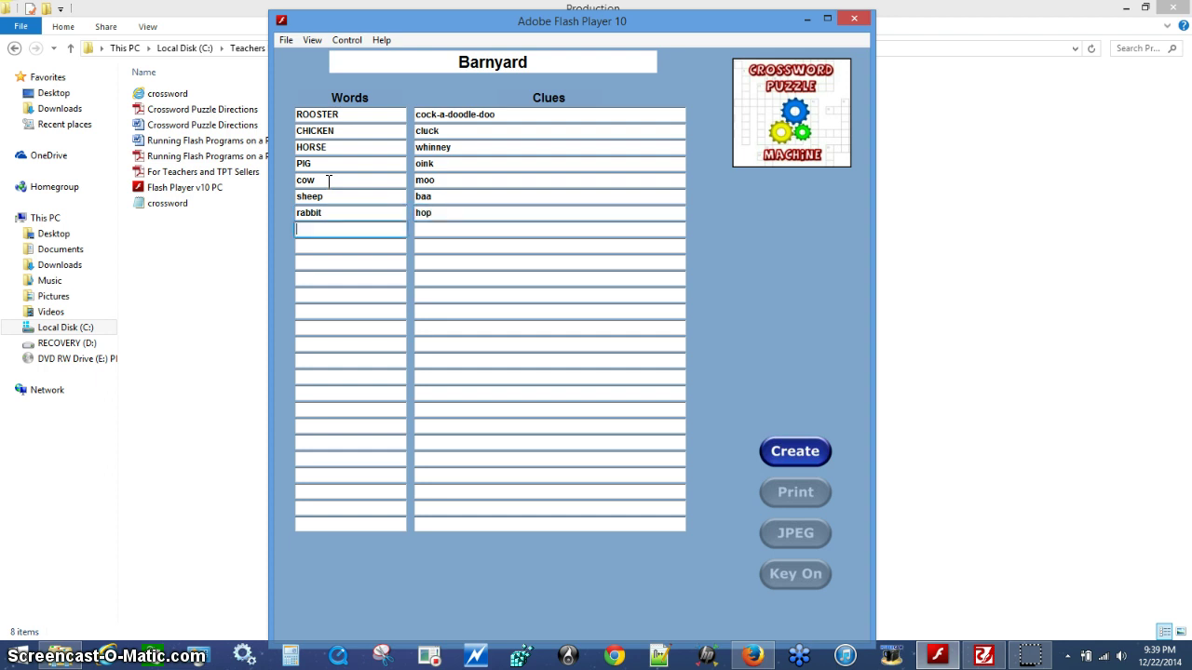
text(donkey)
key(Tab)
text(hee)
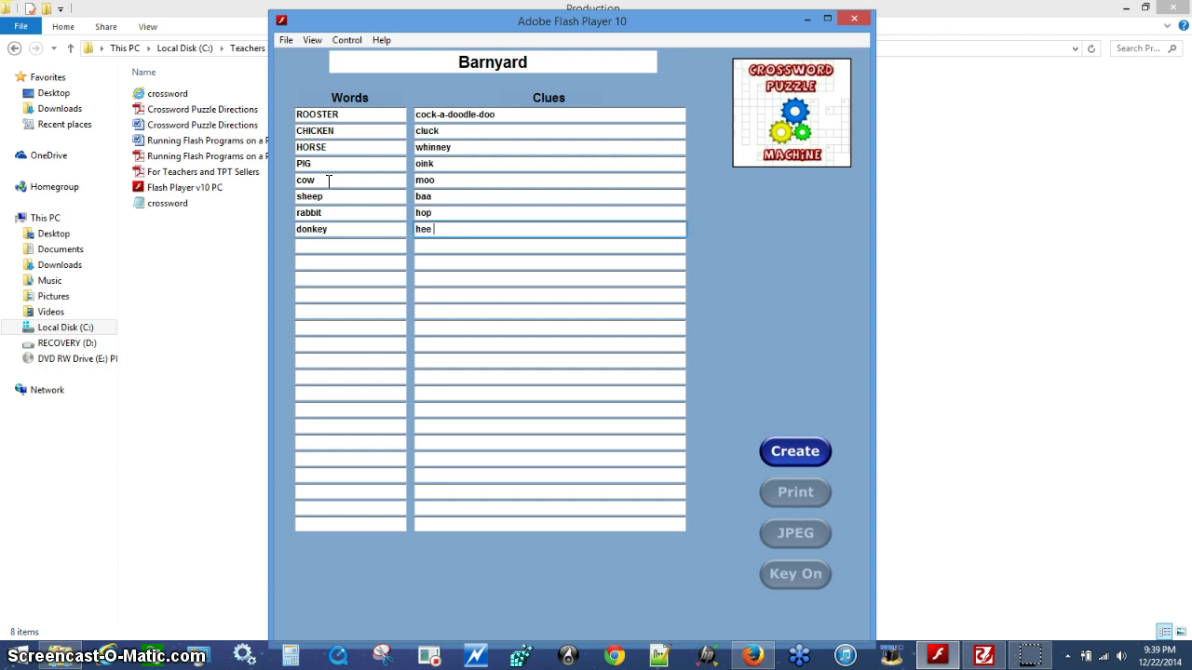
text( haw)
key(Tab)
Step: Add the word "crow" with the clue "caws" and the word "goat" with the clue "bleat" to the list
text(crow)
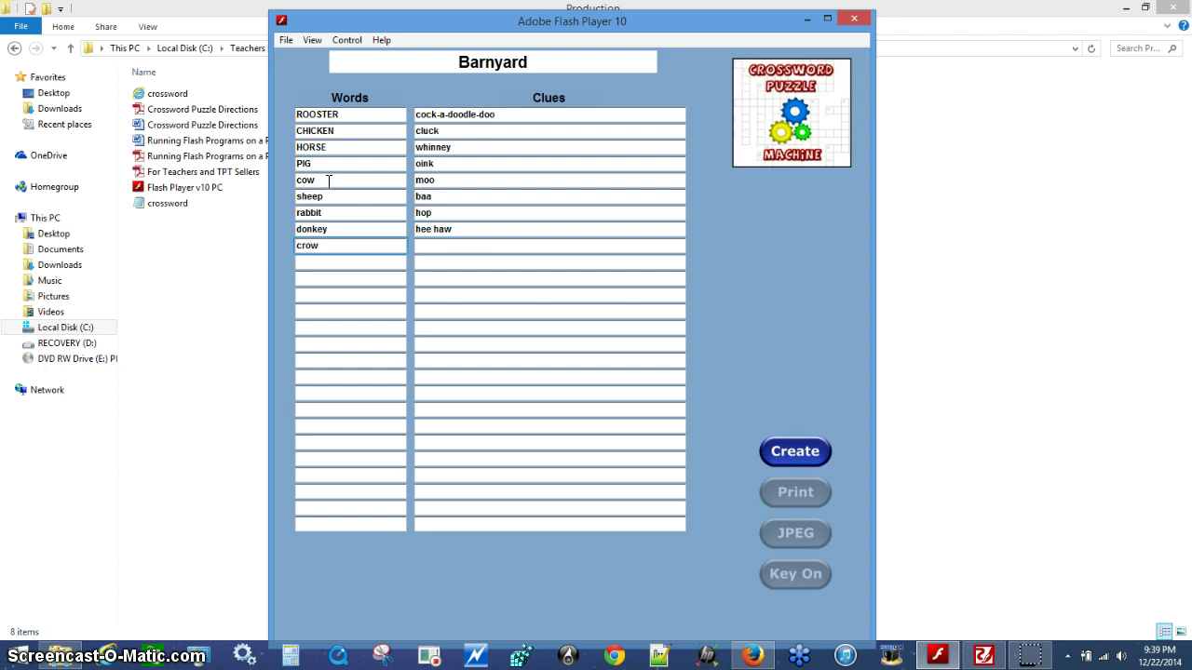
key(Tab)
text(caws)
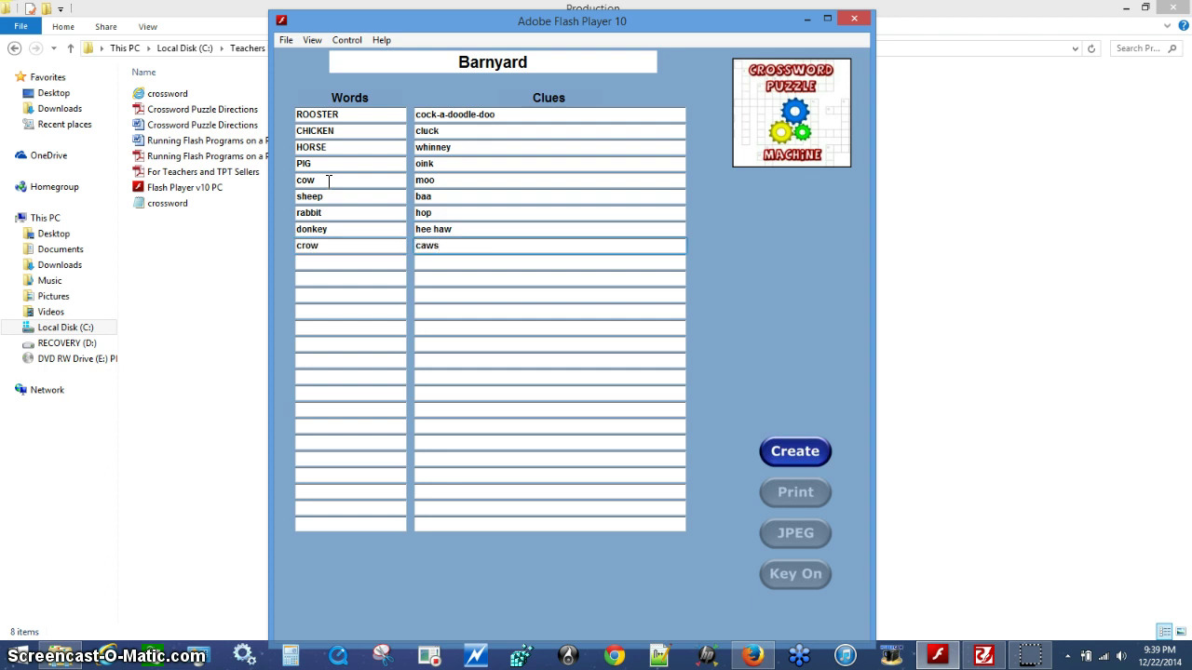
key(Tab)
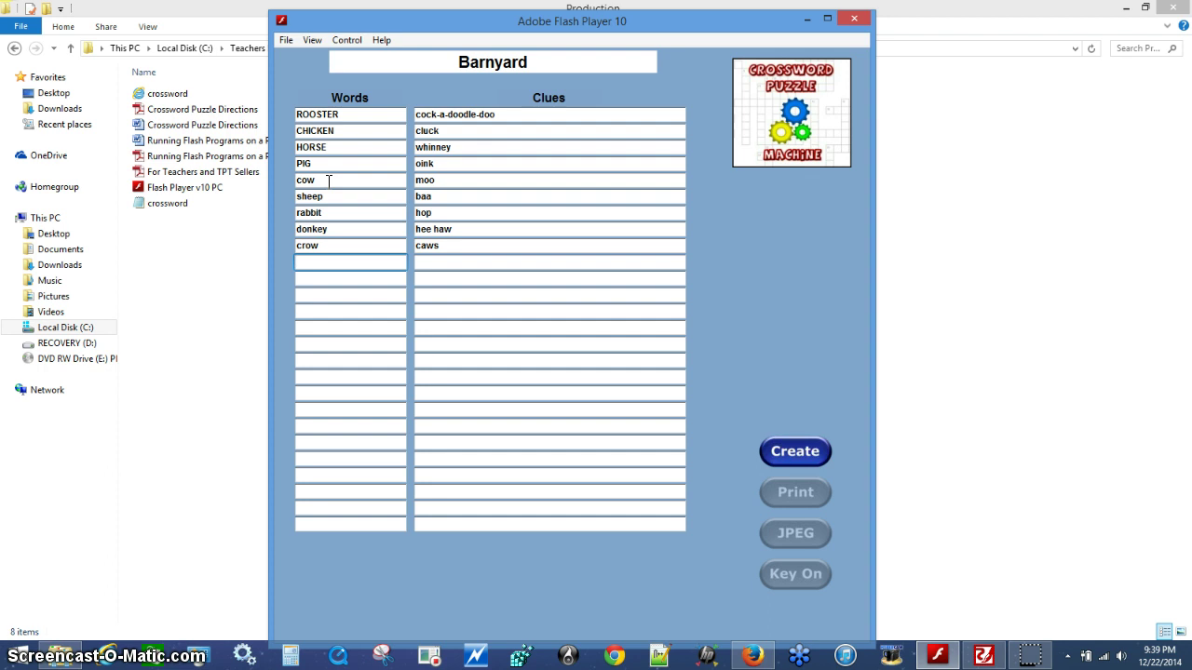
text(goat)
key(Tab)
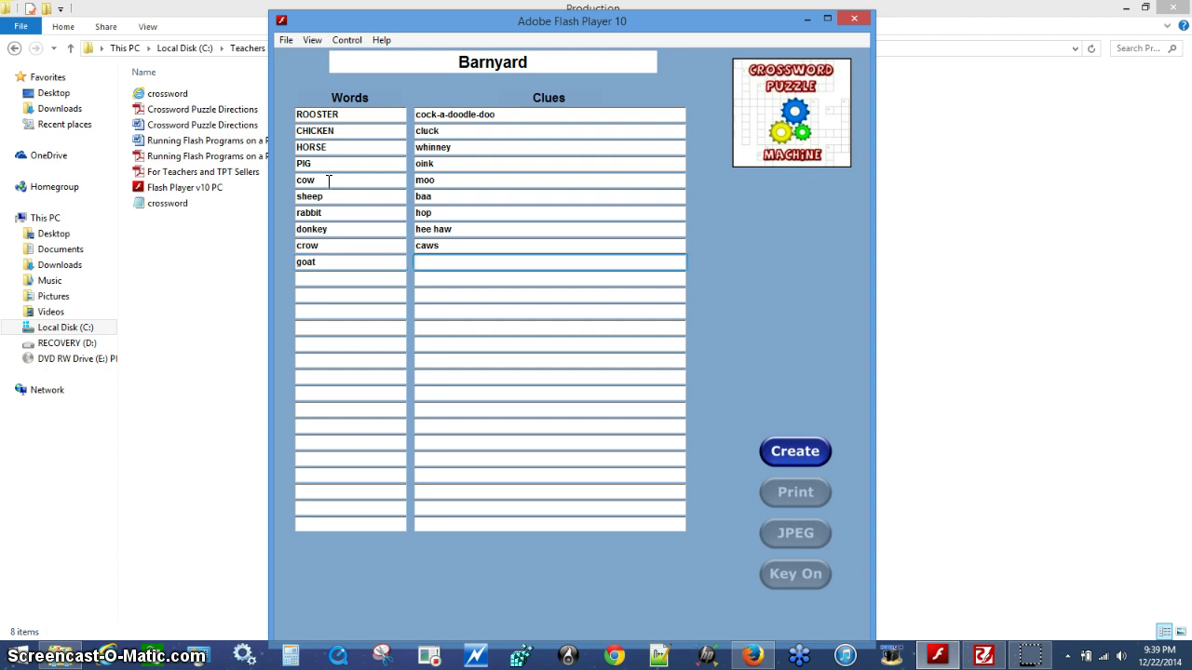
text(bleat)
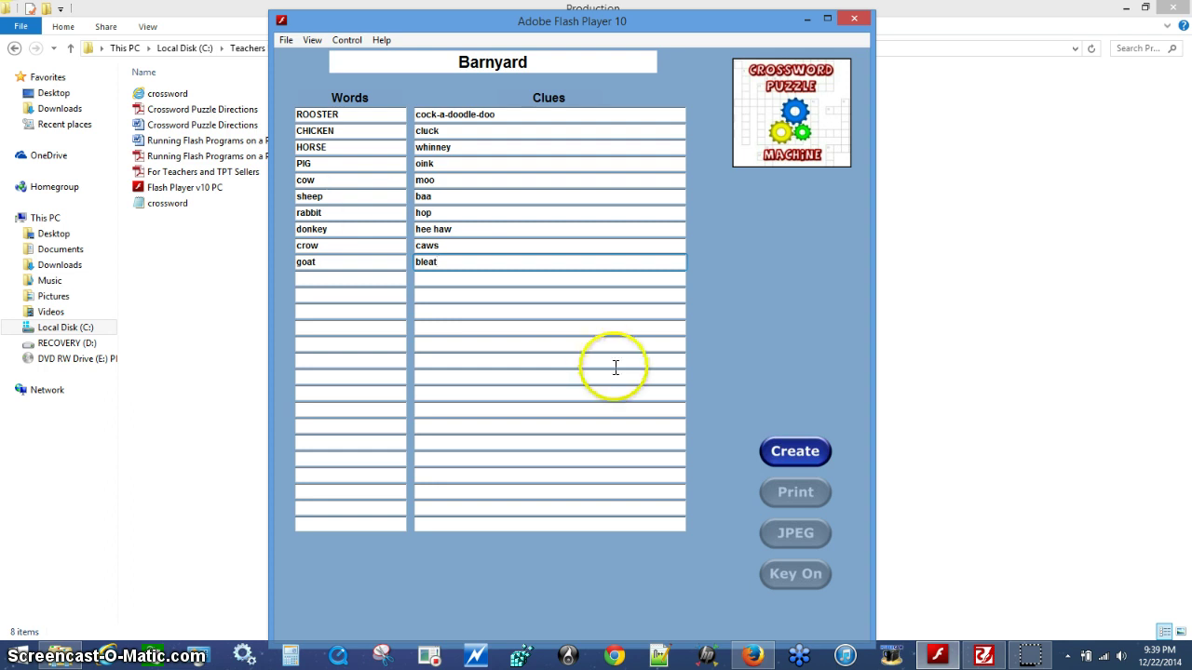
Step: Generate the Barnyard crossword puzzle from the expanded word and clue list
click(793, 453)
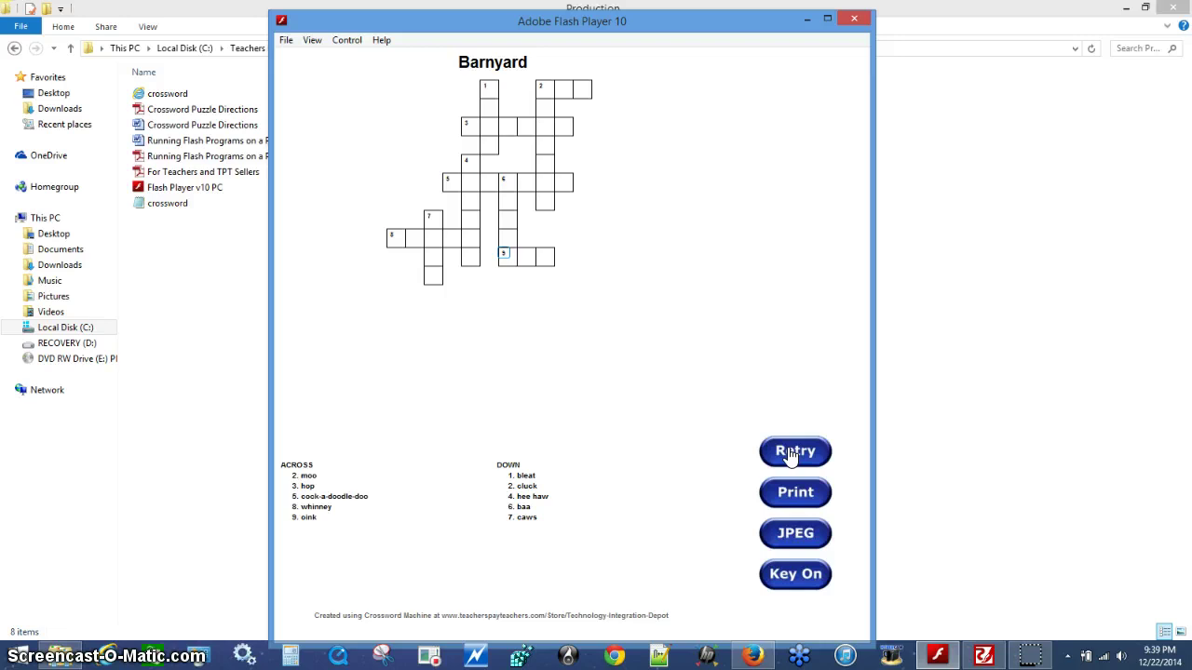
click(825, 492)
Step: Show the answer key in the crossword grid to check the words, and hide it again
click(818, 576)
click(817, 577)
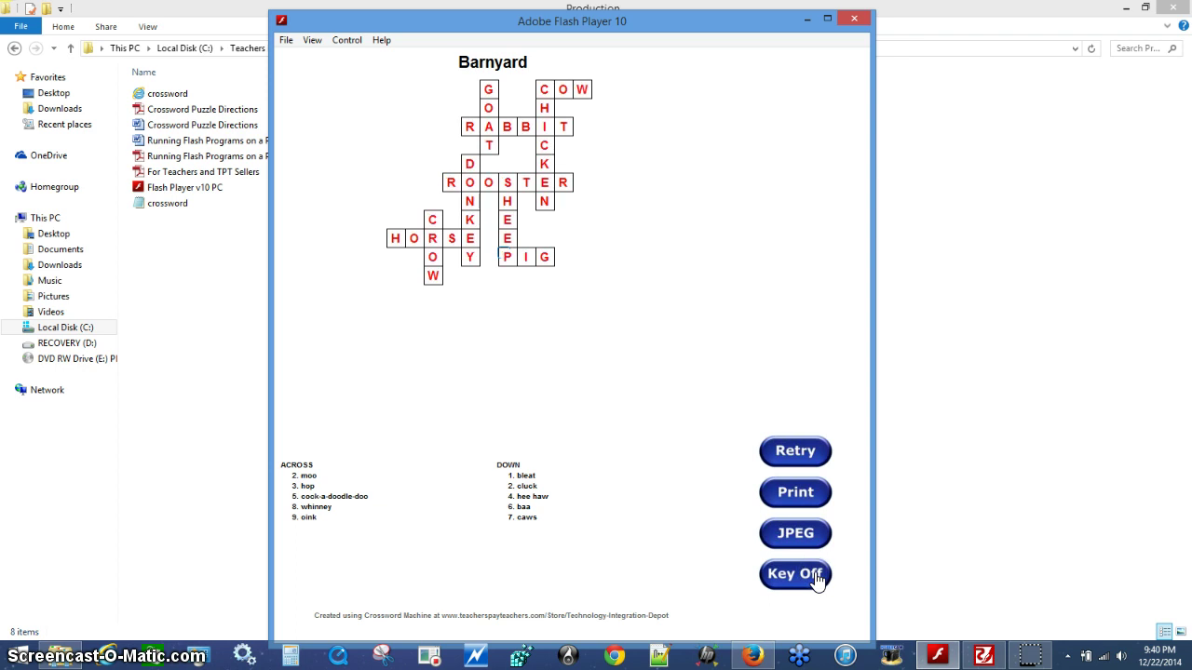
click(817, 577)
click(793, 494)
click(796, 575)
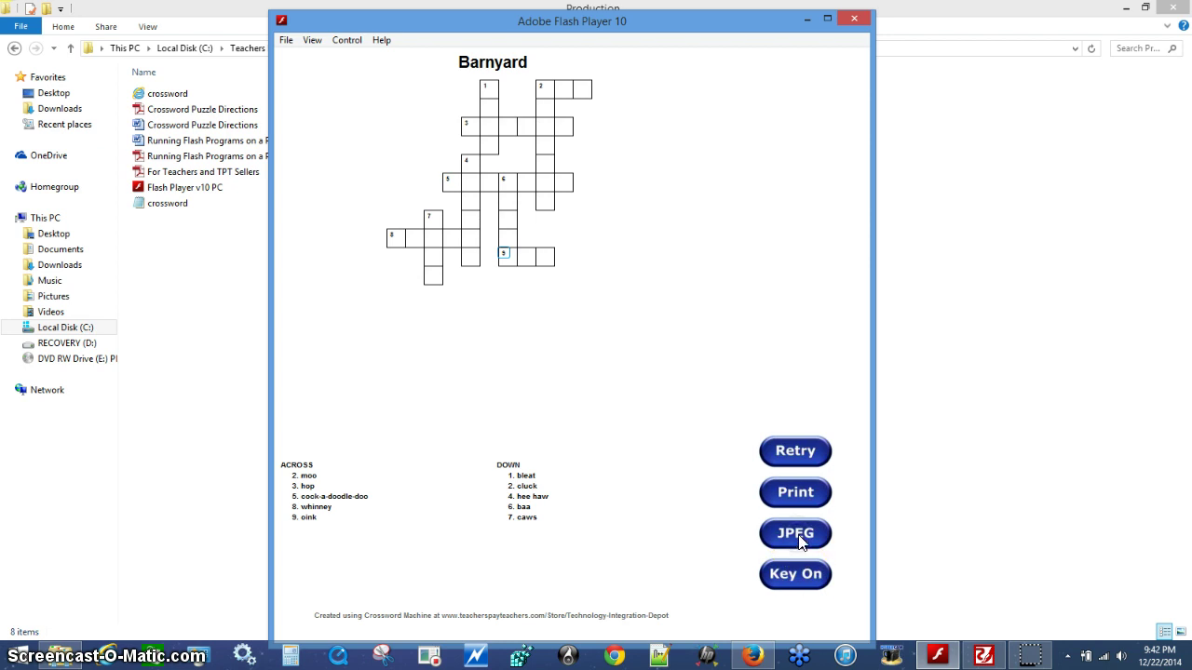
Step: Save the blank crossword puzzle as a JPEG named Barnyard in the Demo folder
click(796, 535)
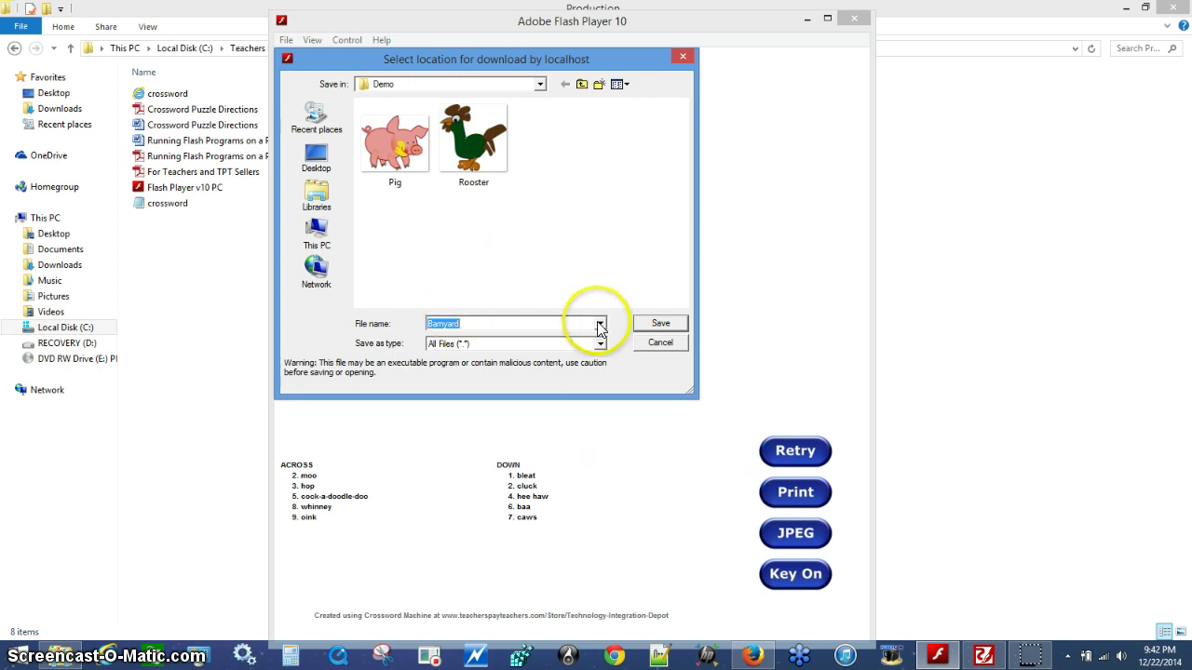
click(654, 324)
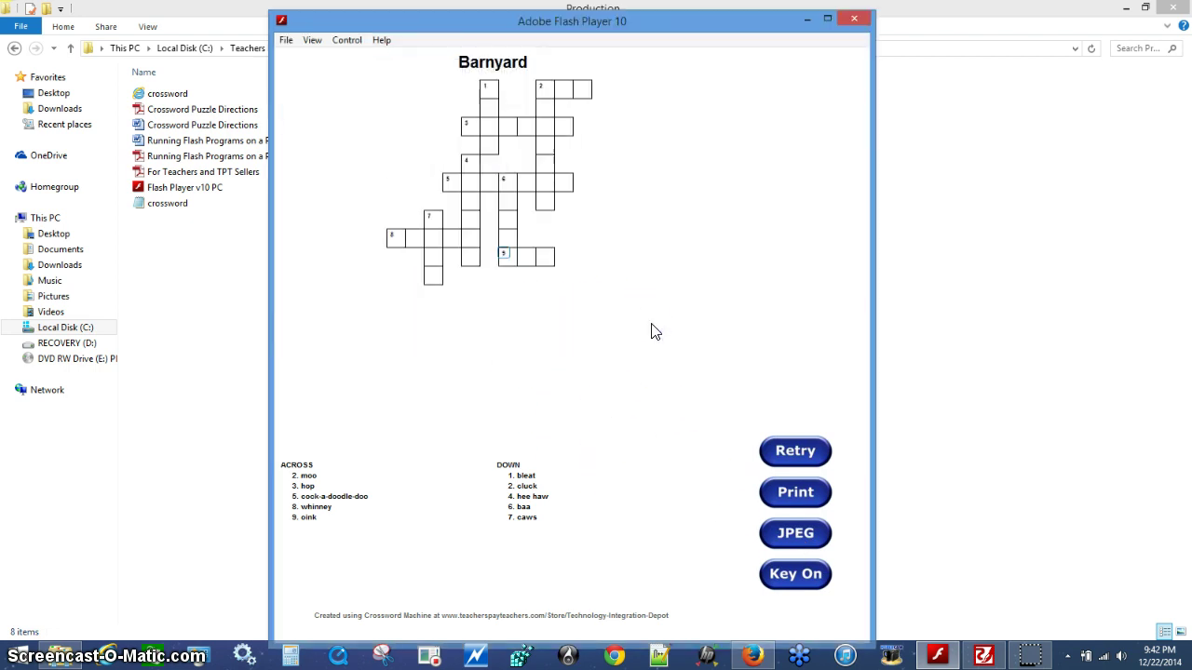
Step: Show the crossword's answer key, save it as a JPEG named Barnyard-Key in the Demo folder, and close the player
click(804, 577)
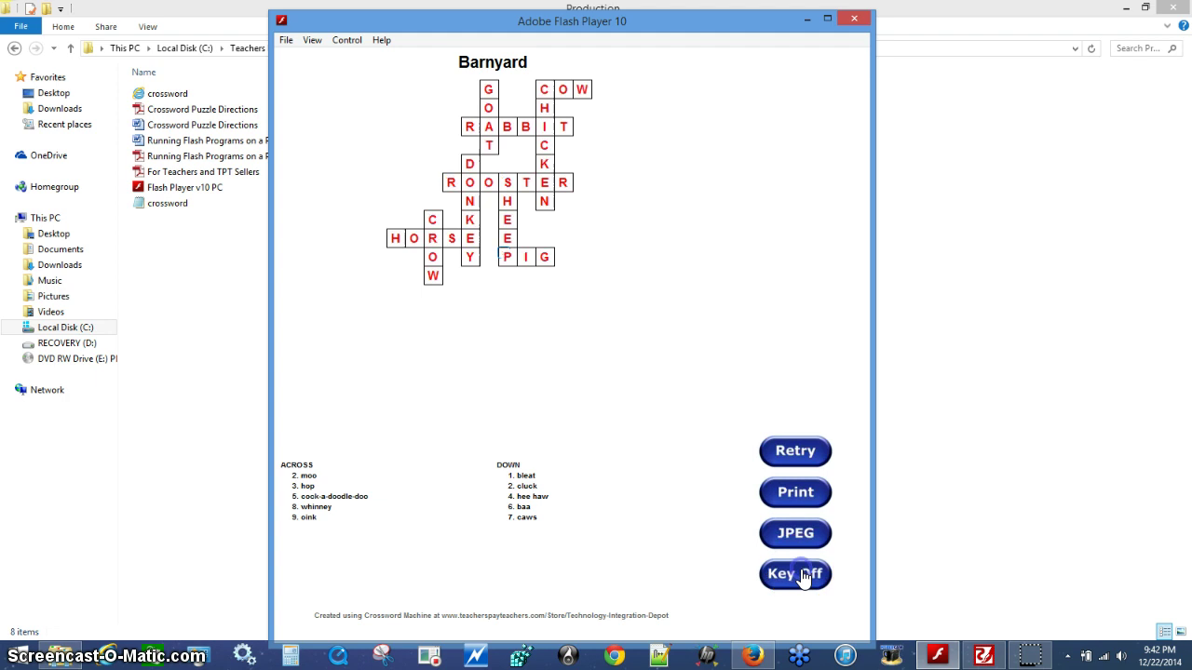
click(799, 533)
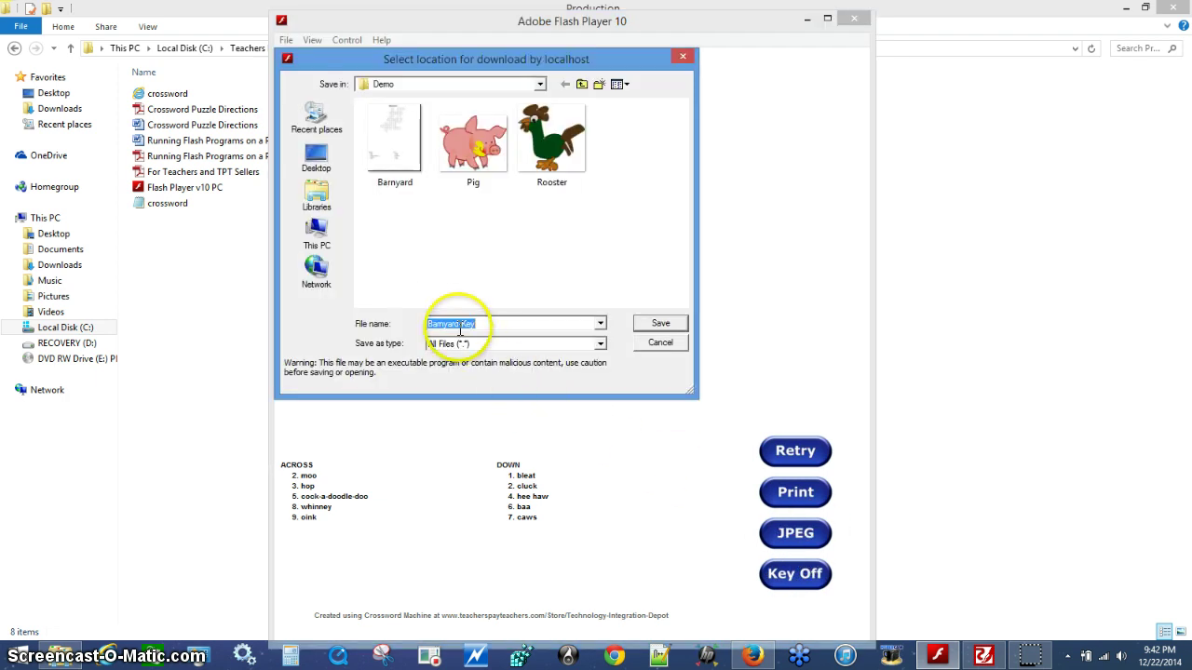
click(660, 323)
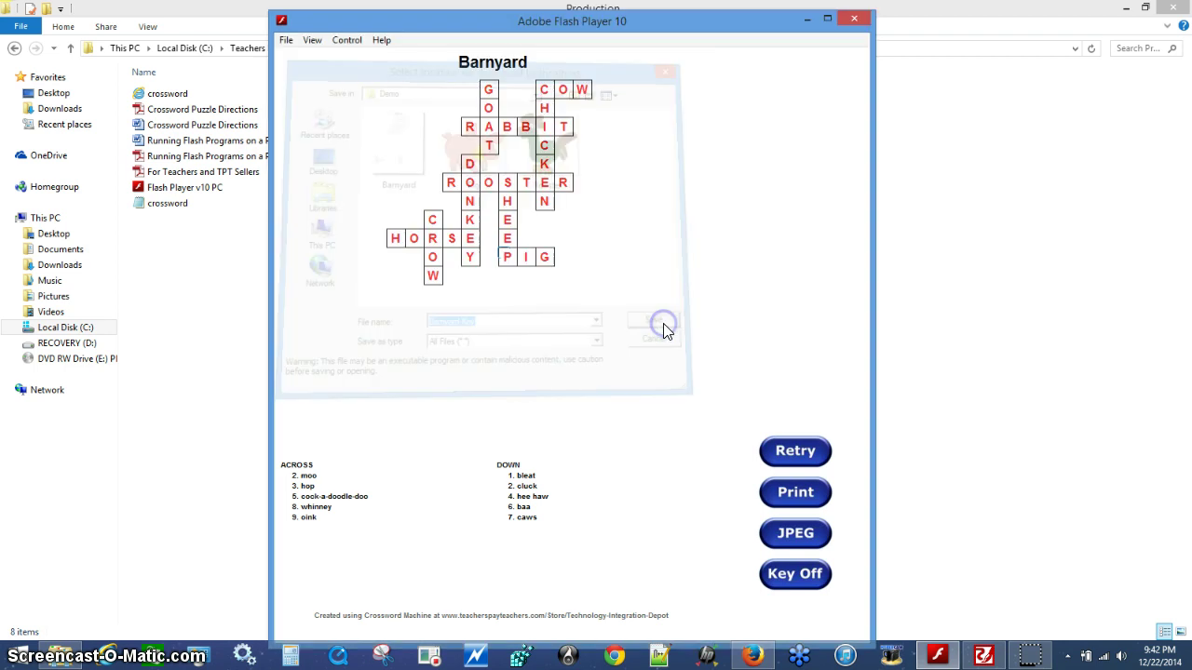
click(678, 295)
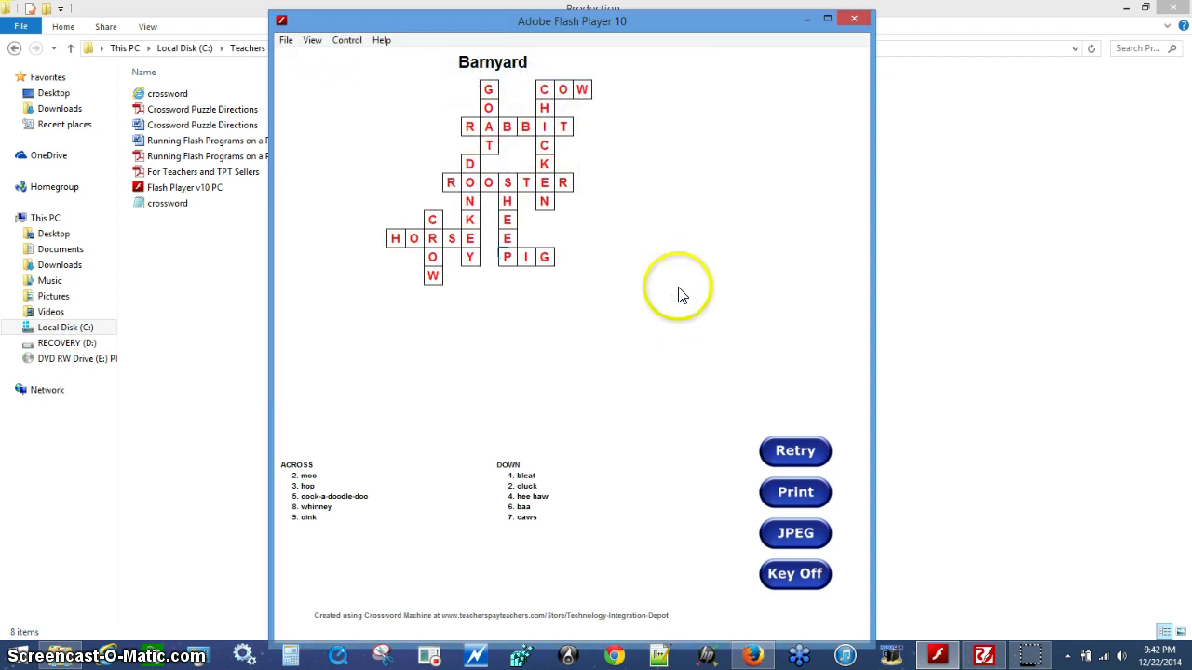
click(849, 19)
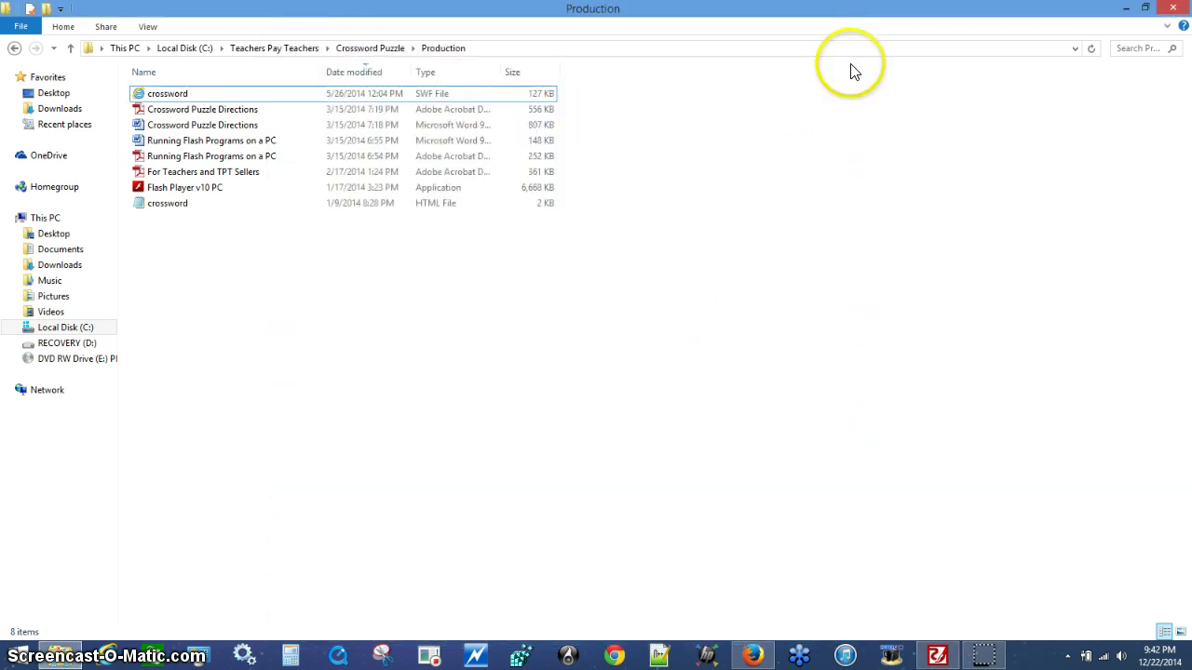
Step: Switch to Microsoft PhotoDraw and open the Barnyard image from the Demo folder on Local Disk (C:)
click(937, 657)
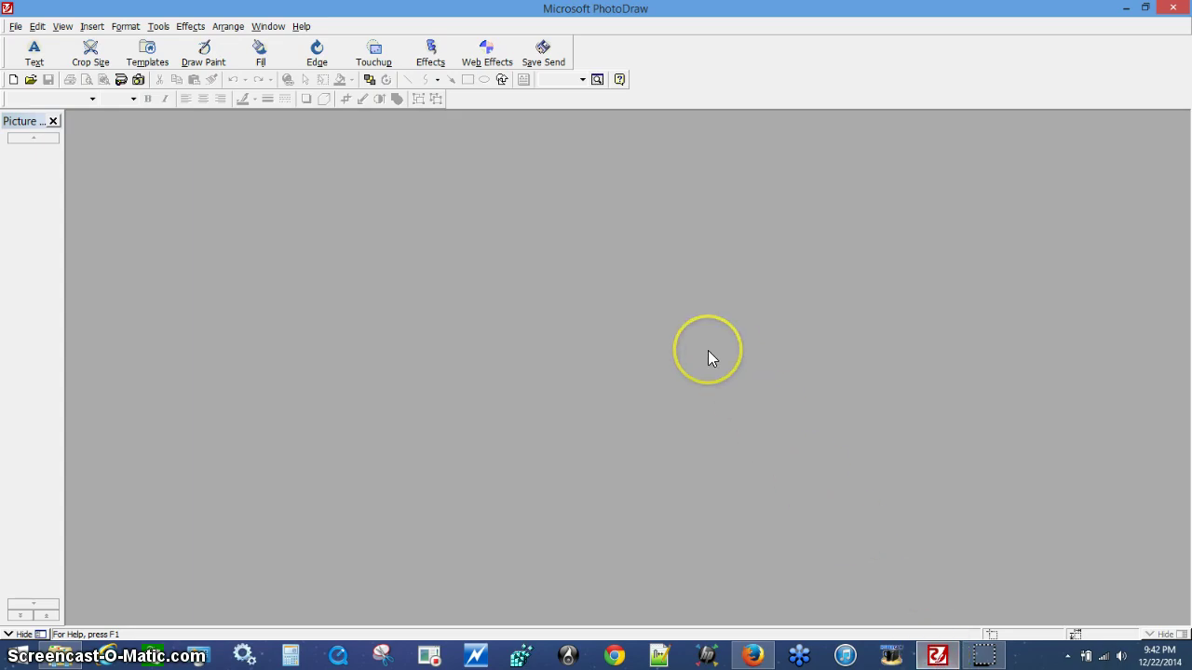
click(16, 26)
click(31, 44)
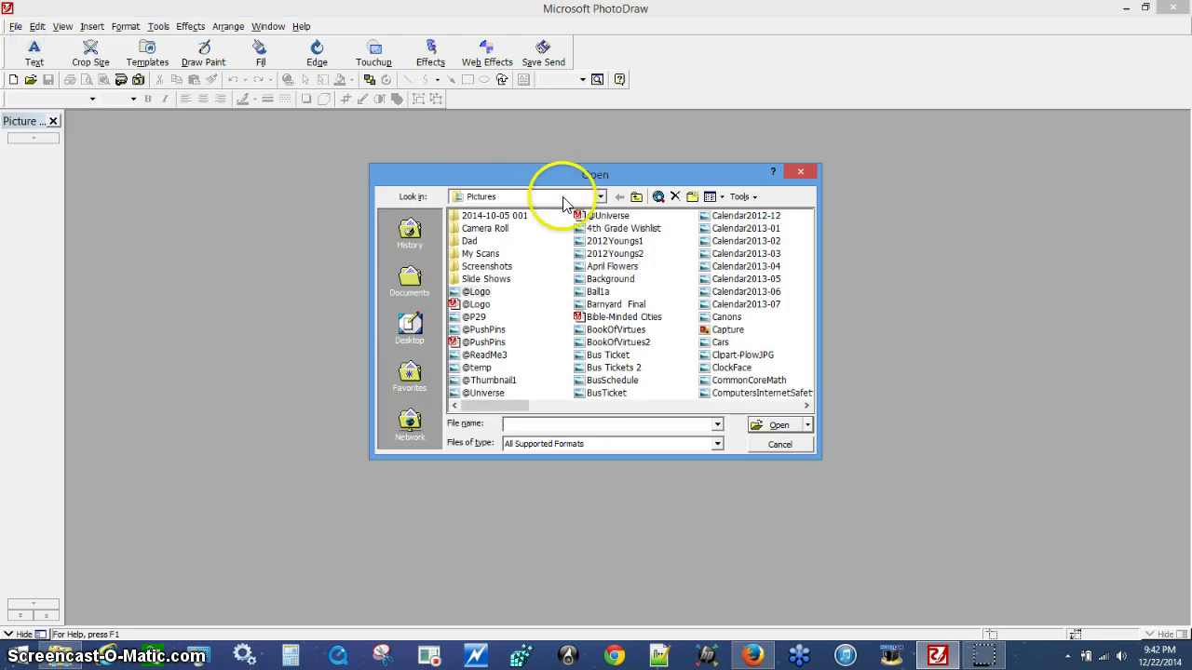
click(600, 198)
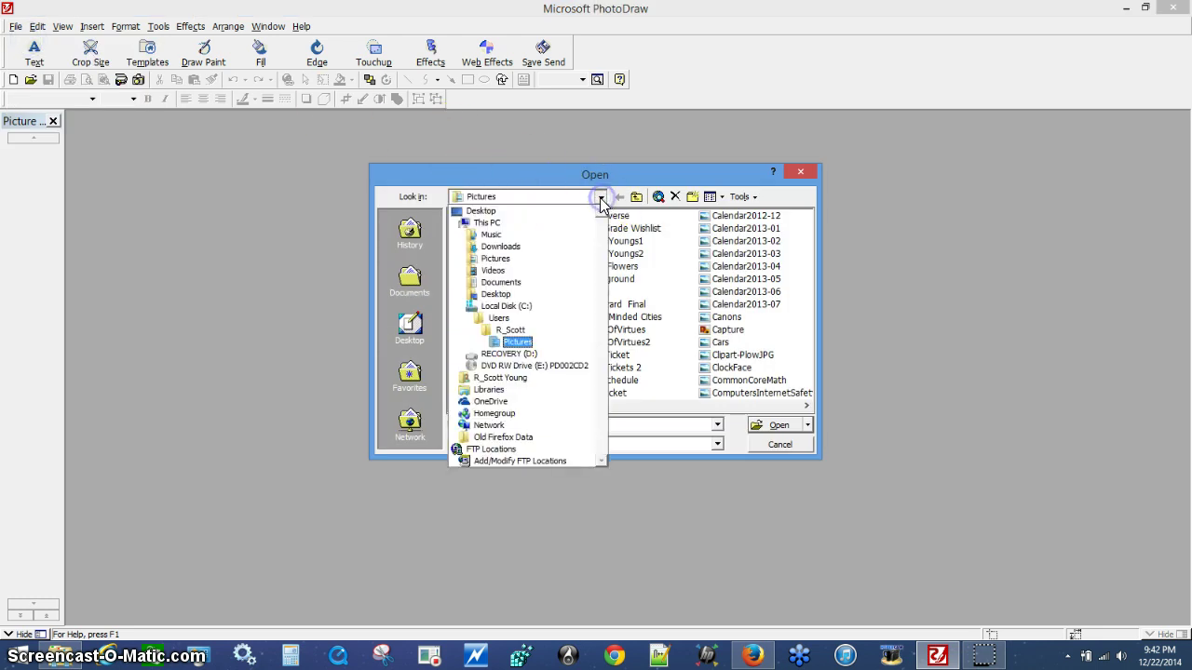
click(510, 305)
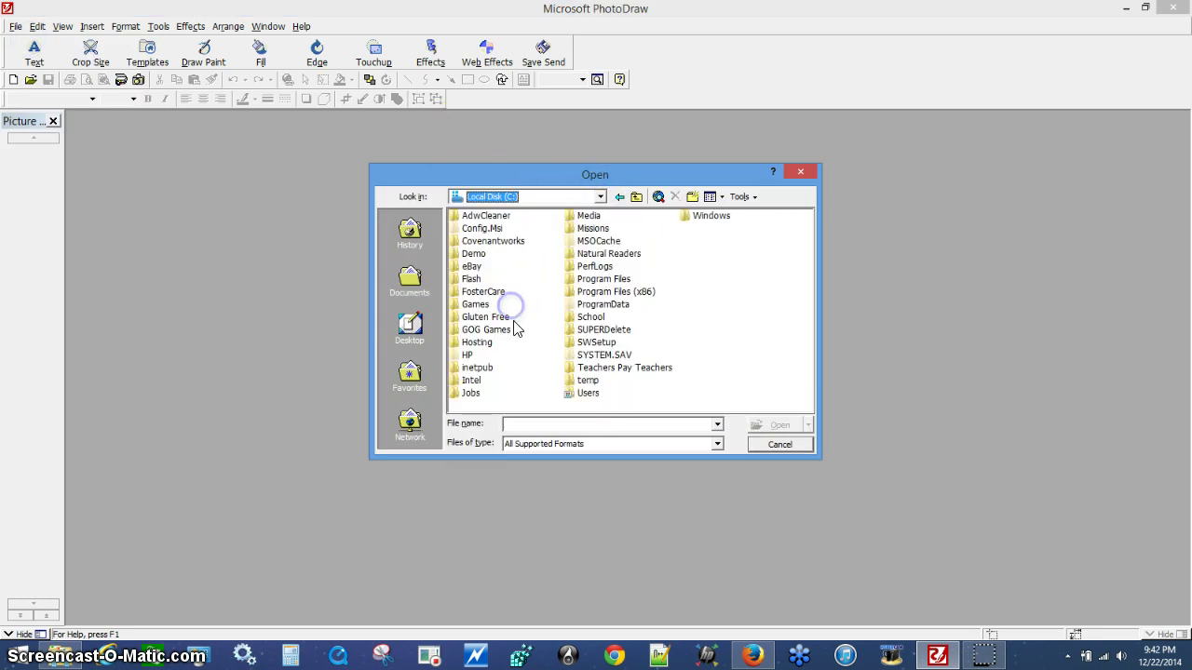
double_click(472, 254)
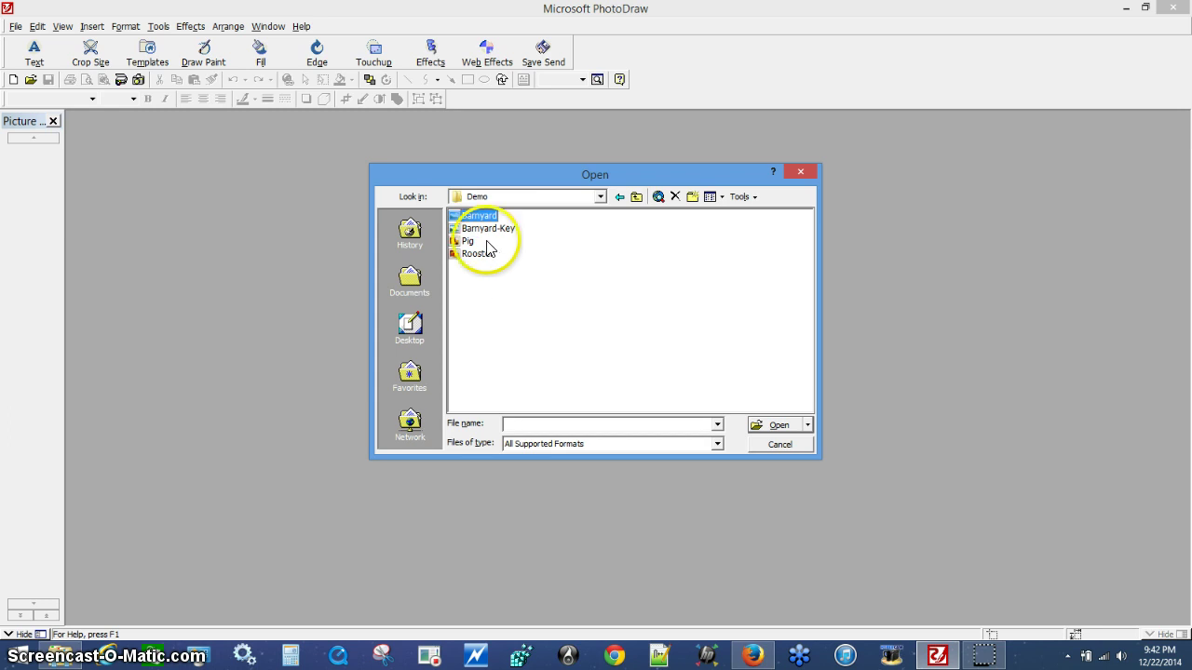
double_click(472, 221)
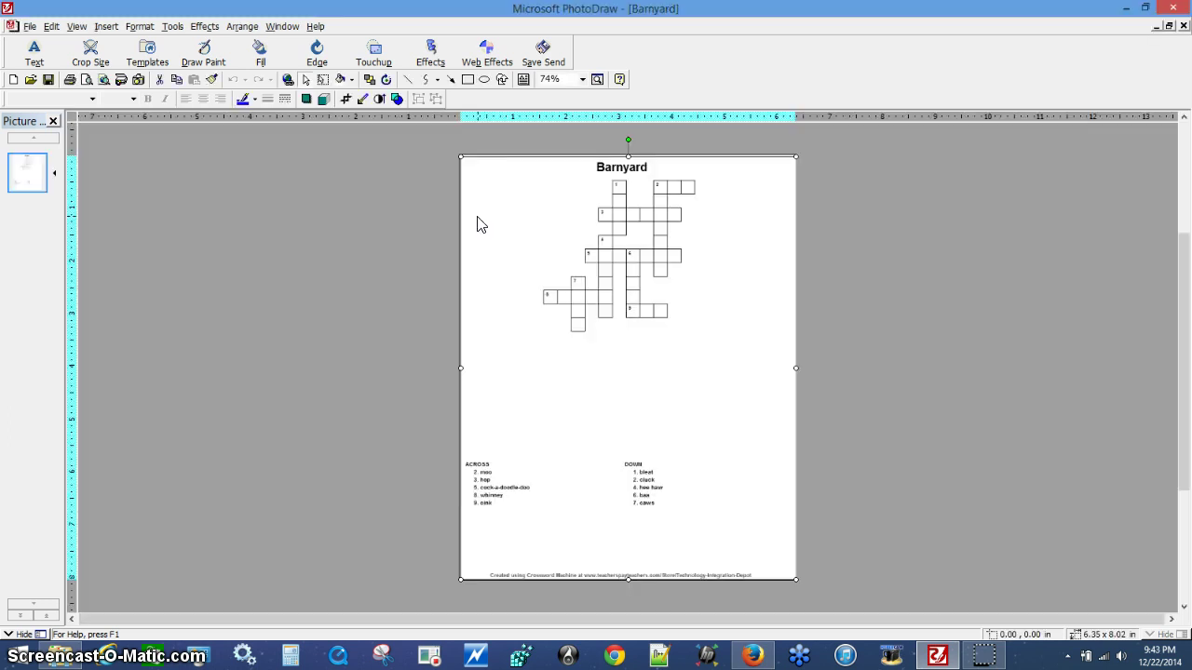
Step: Insert the Pig picture from the Demo folder, shrink it to about 1.70 x 1.42 in, and place it left of the crossword grid
click(582, 79)
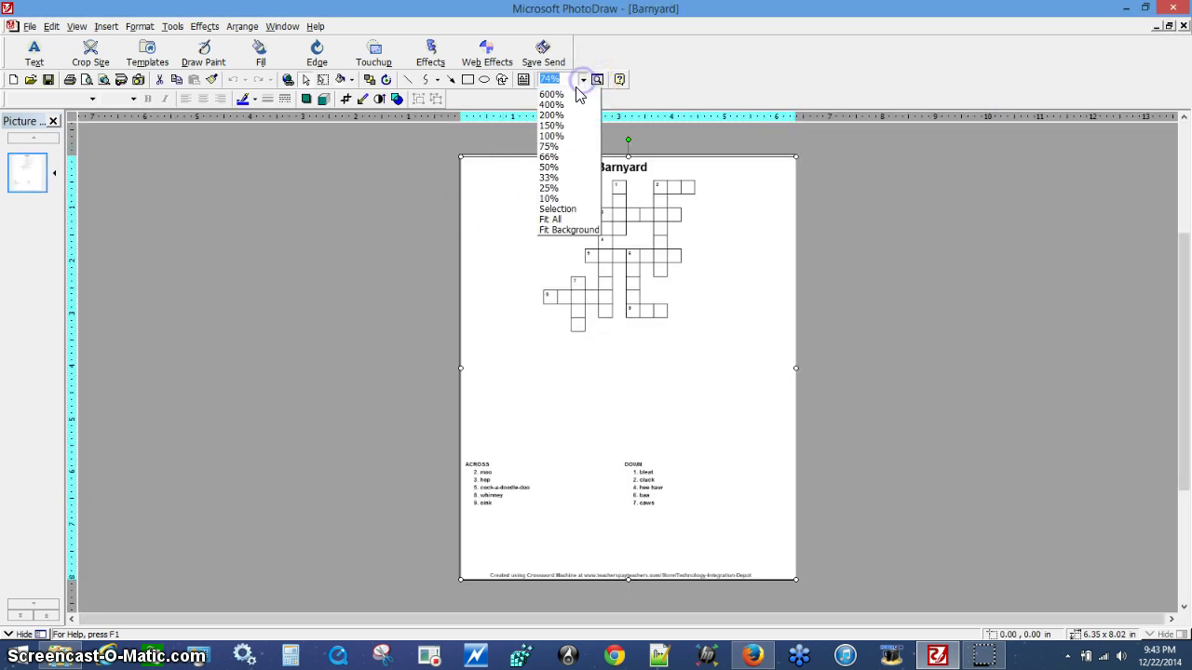
click(551, 137)
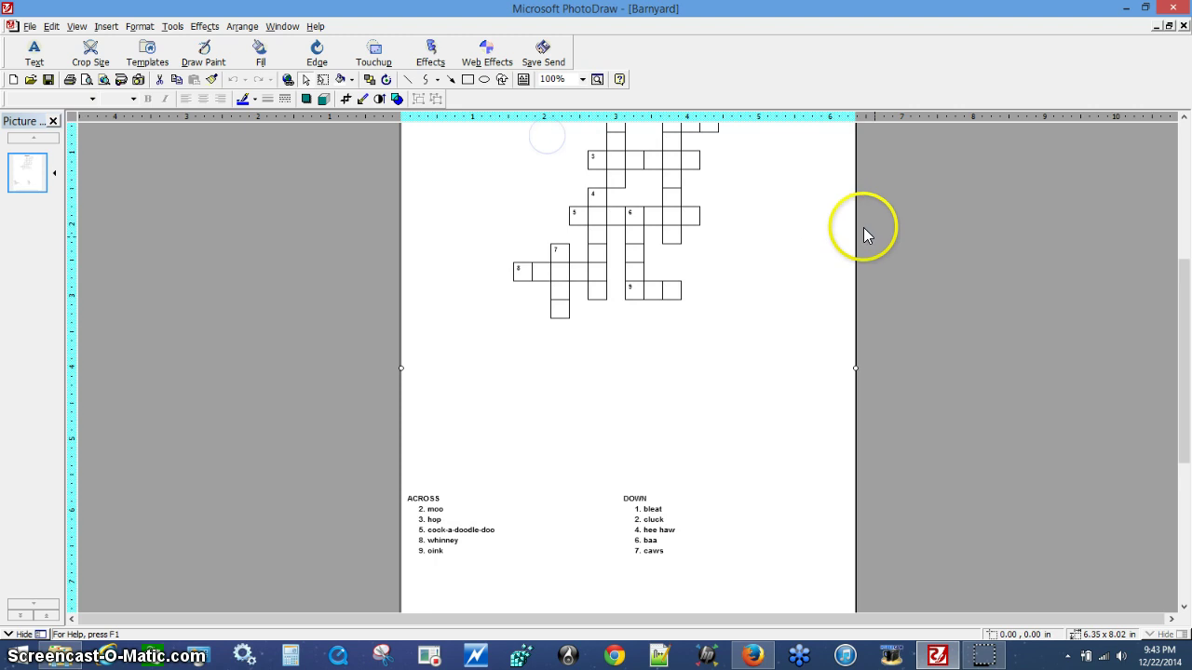
drag(1175, 391, 1174, 347)
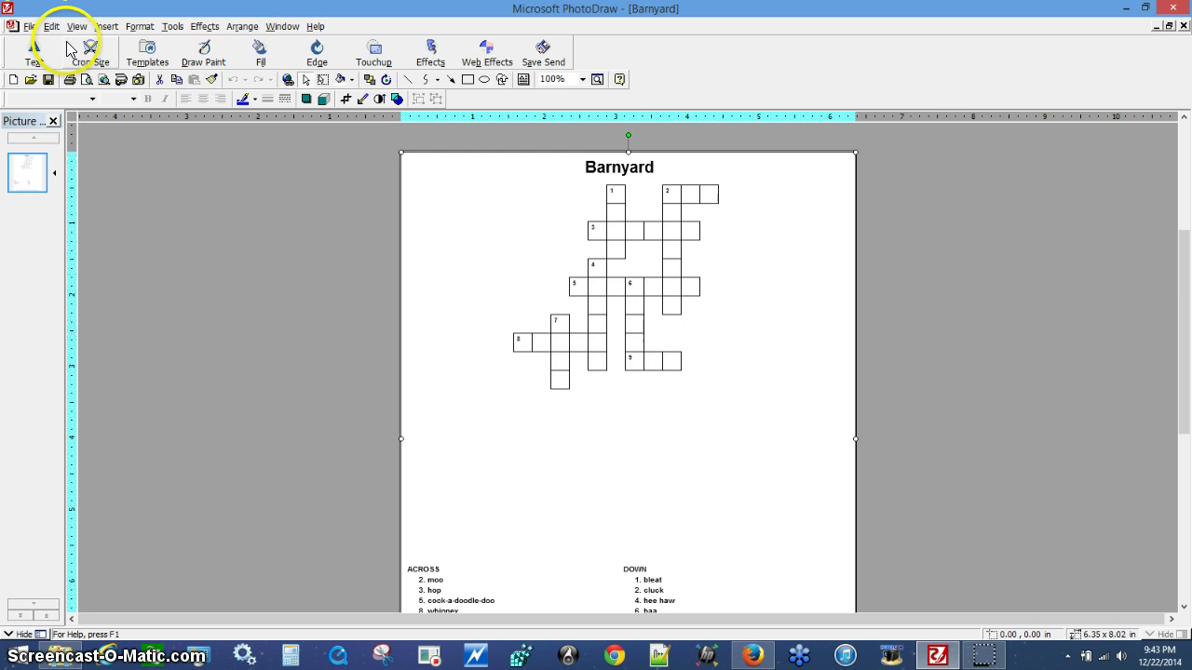
click(106, 26)
click(123, 44)
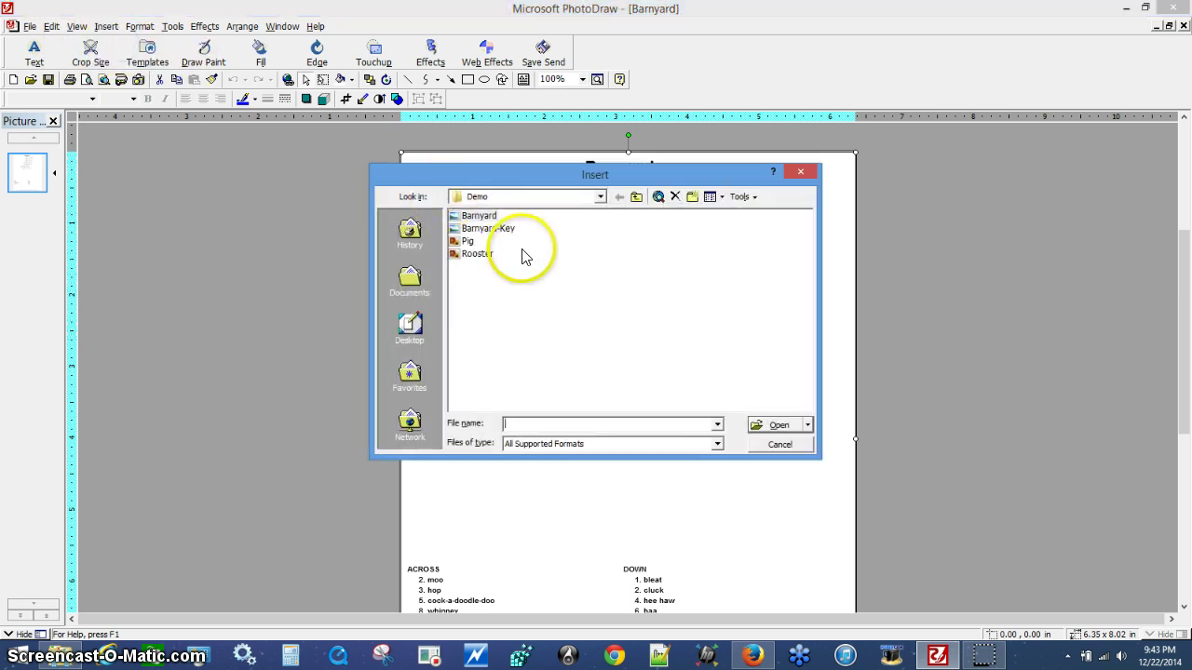
double_click(471, 244)
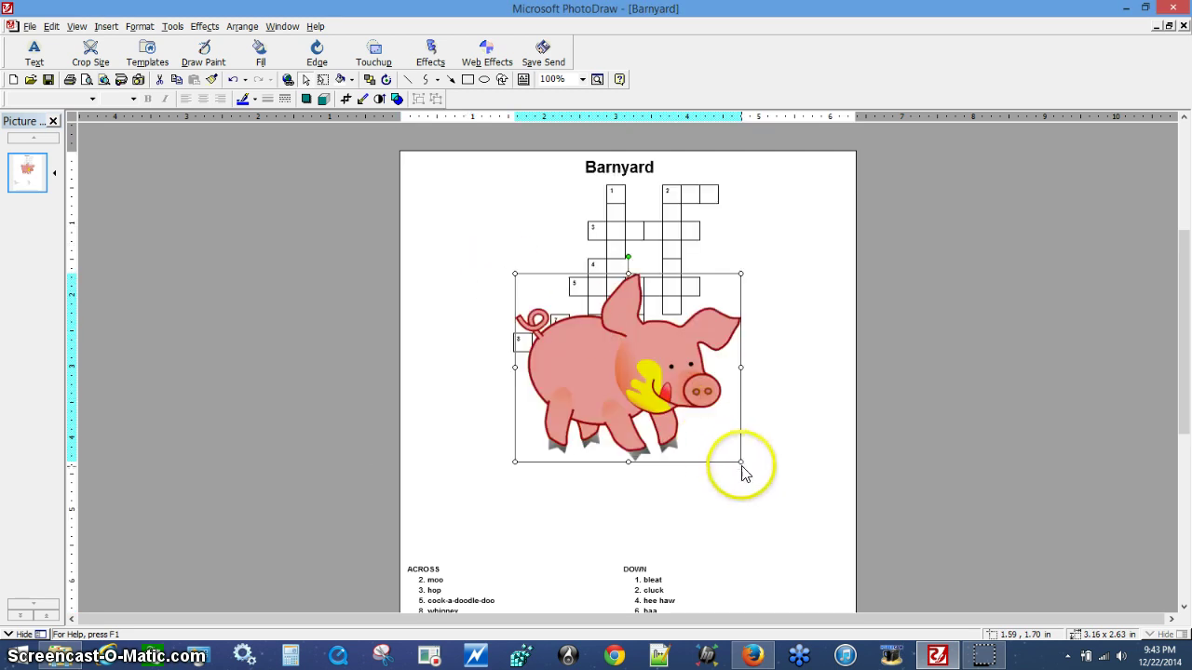
drag(740, 461, 629, 375)
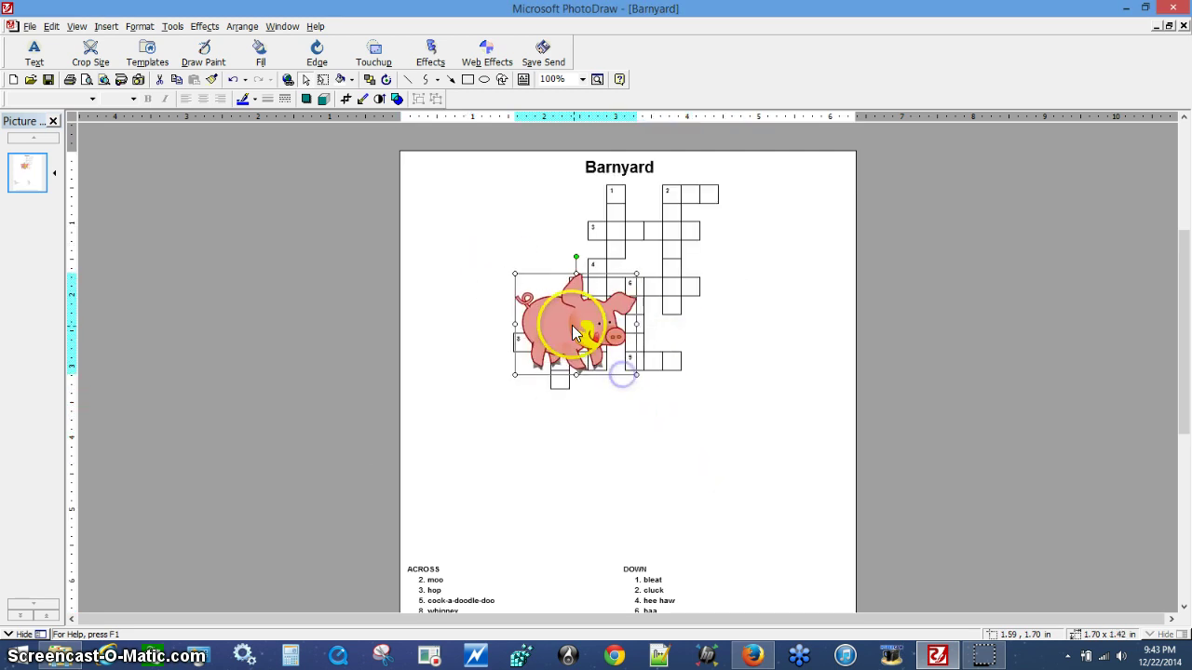
drag(573, 335, 477, 268)
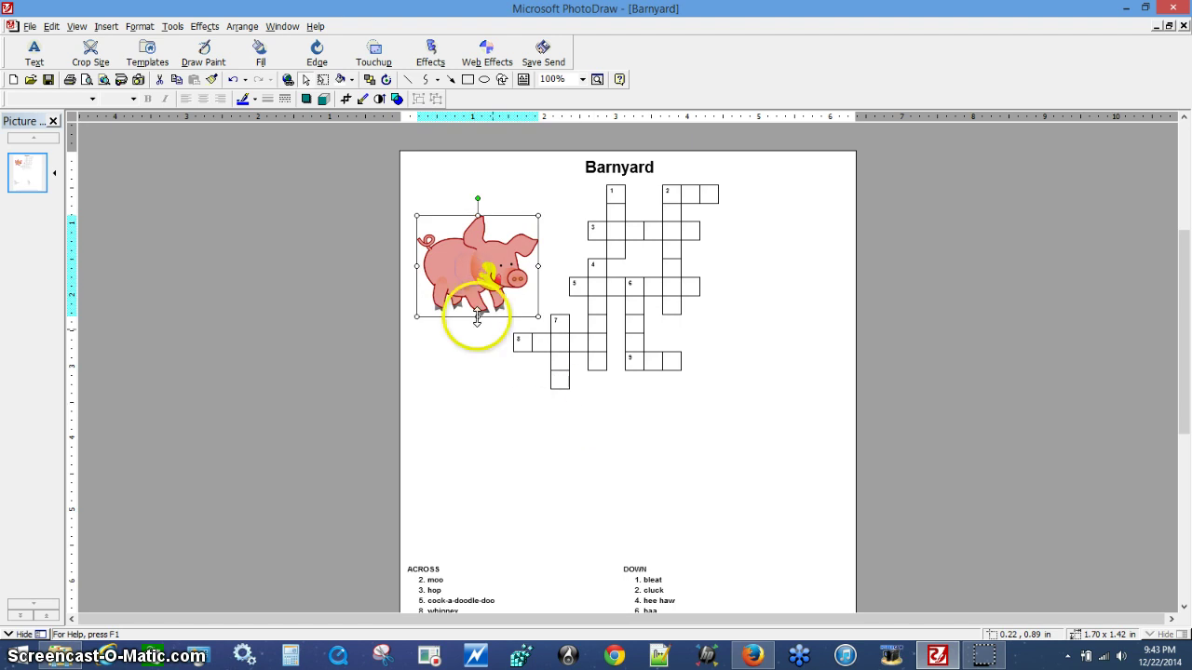
click(555, 468)
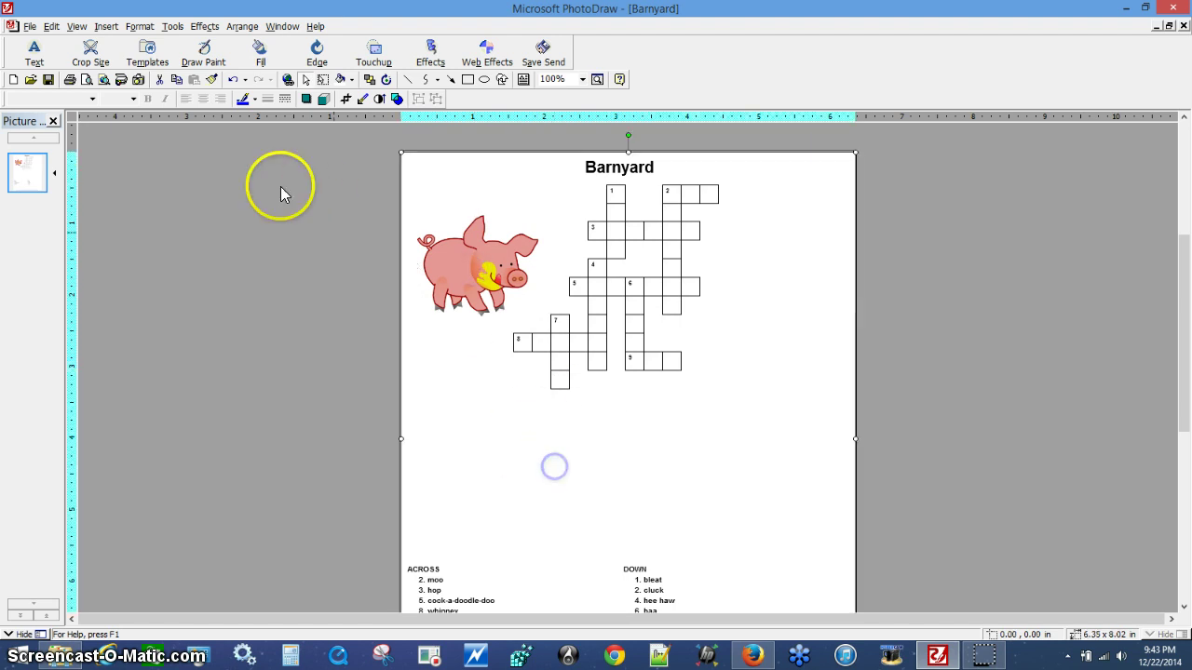
Step: Insert the Rooster picture from the Demo folder into the crossword page
click(106, 26)
click(116, 45)
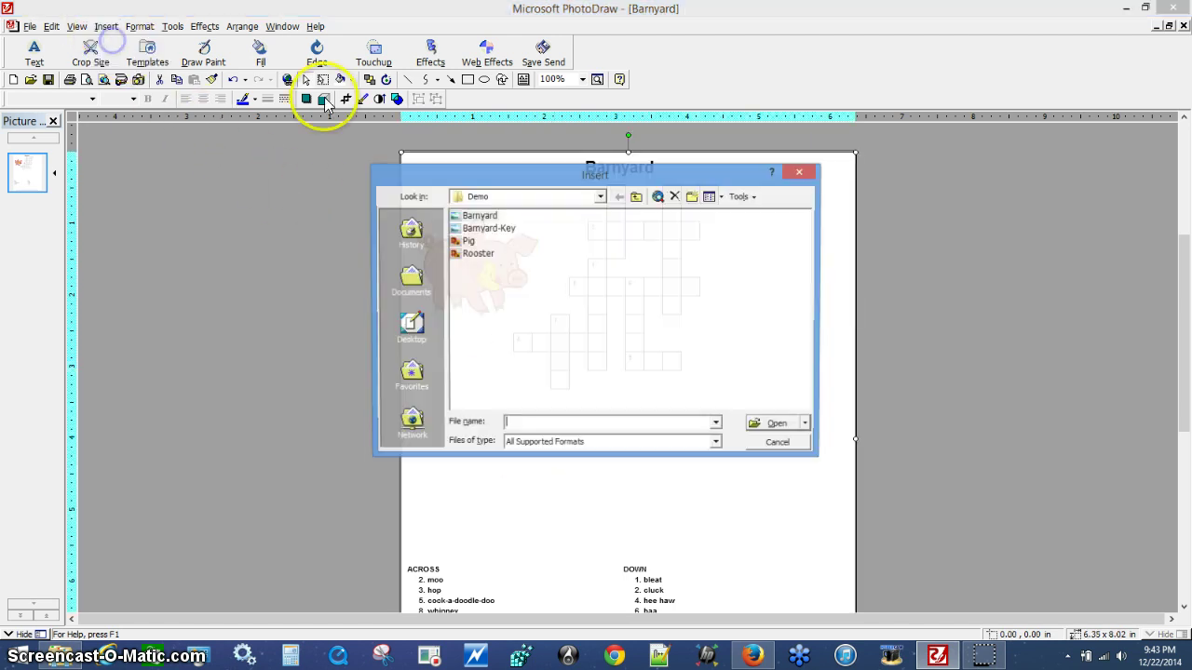
double_click(481, 256)
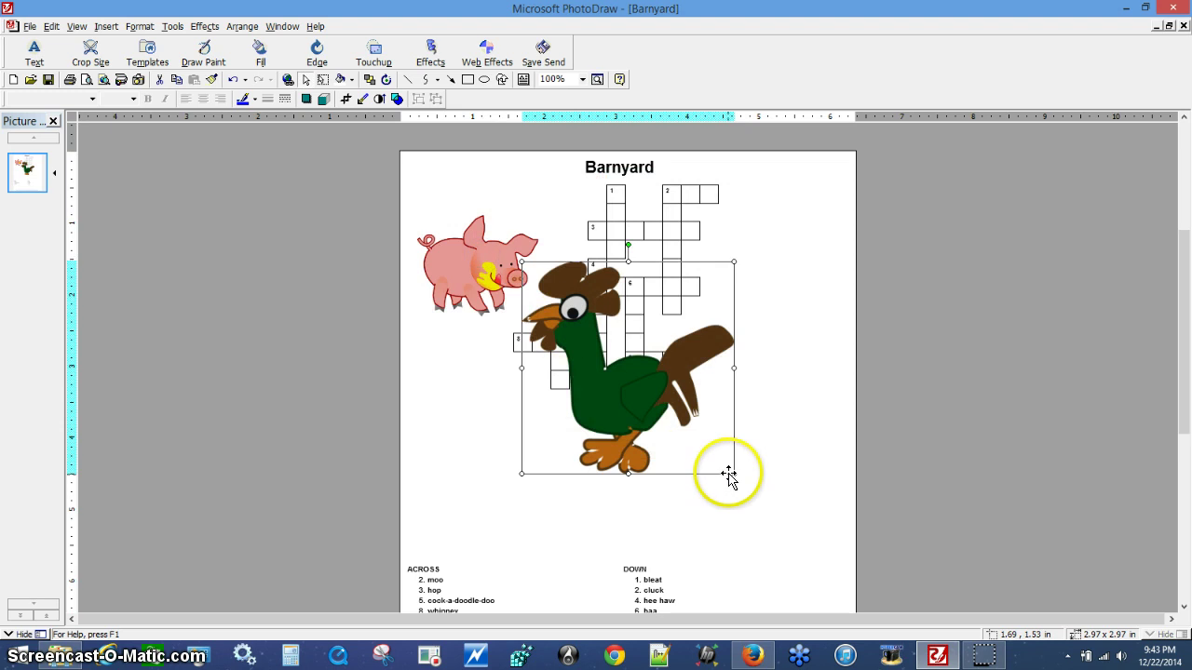
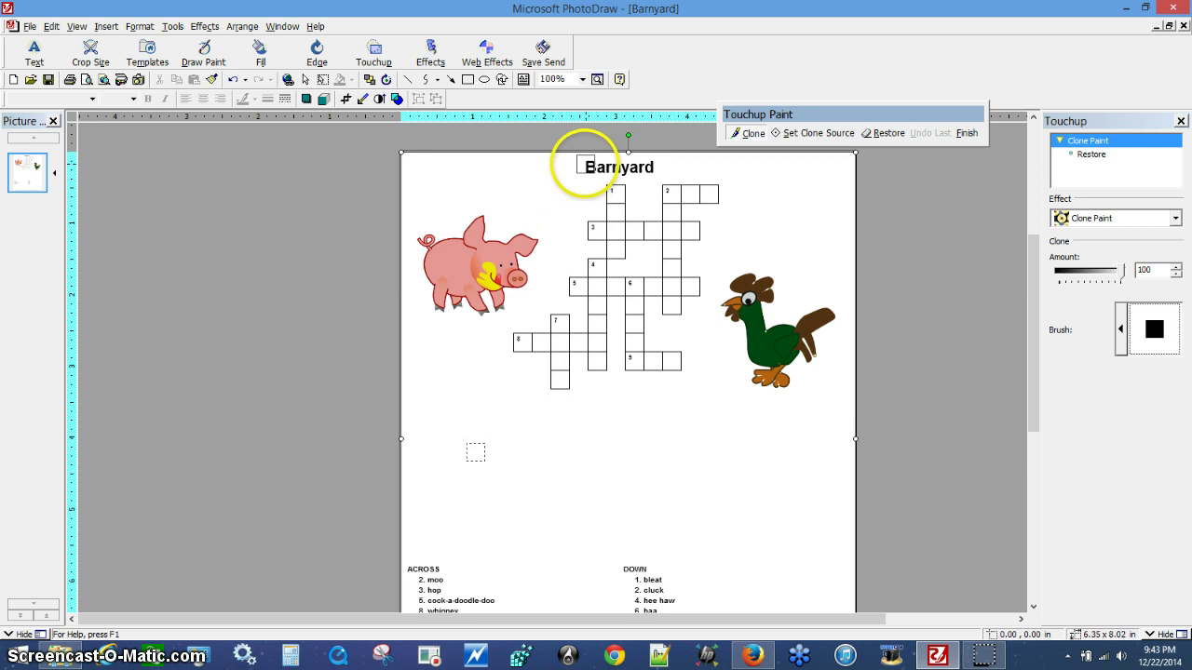
Step: Cover the original Barnyard title with Clone Paint and add the text "Barnyard Friends" above the pig as the new title
drag(585, 167, 650, 165)
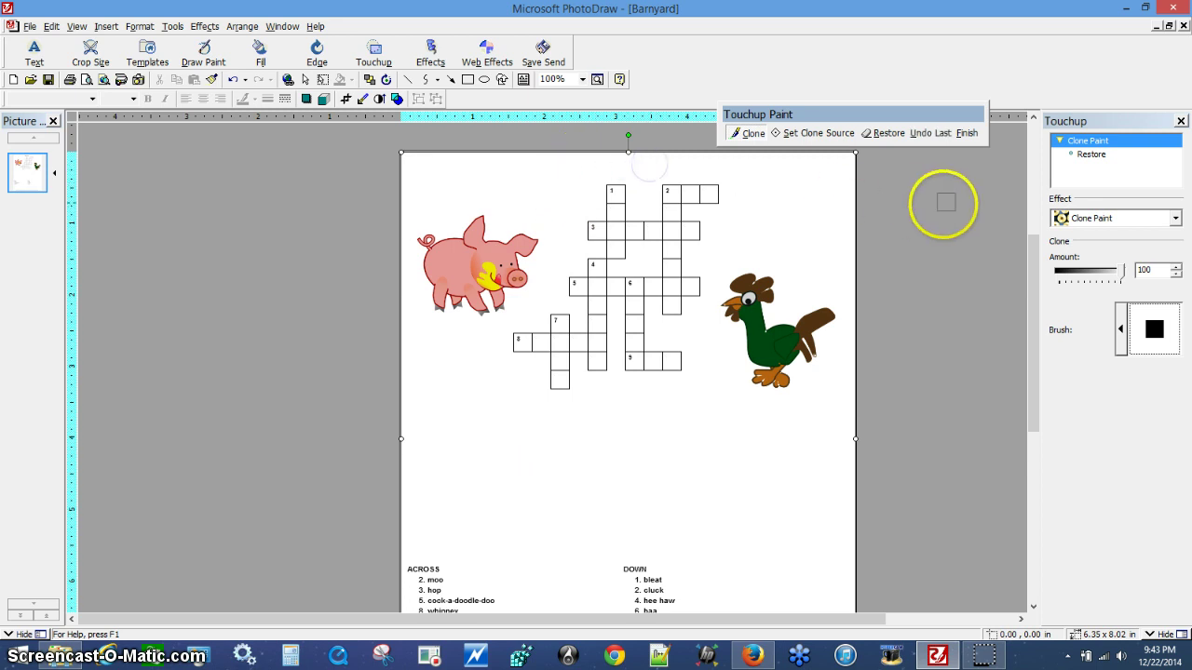
click(967, 136)
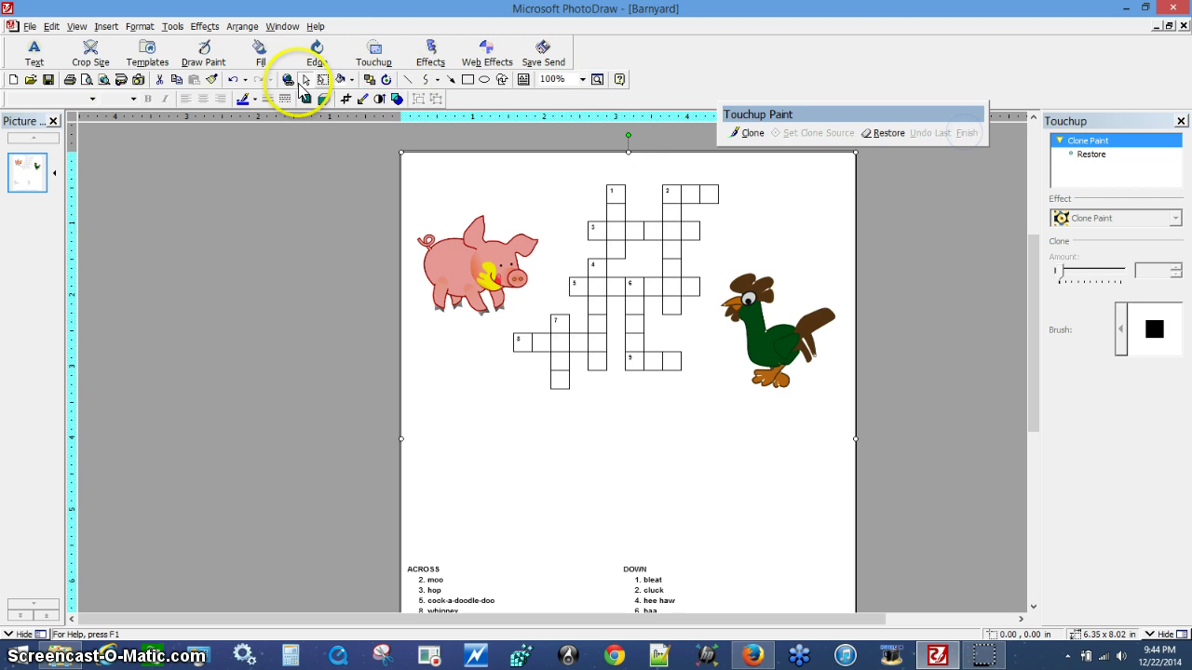
click(36, 55)
click(56, 87)
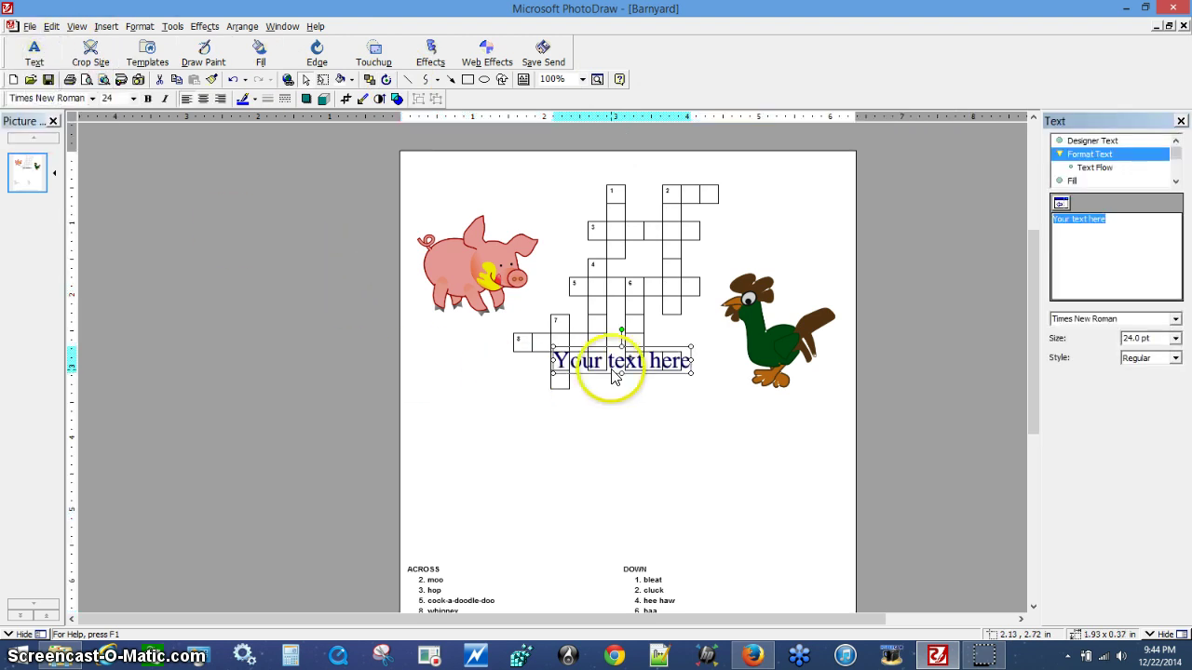
drag(611, 369, 603, 483)
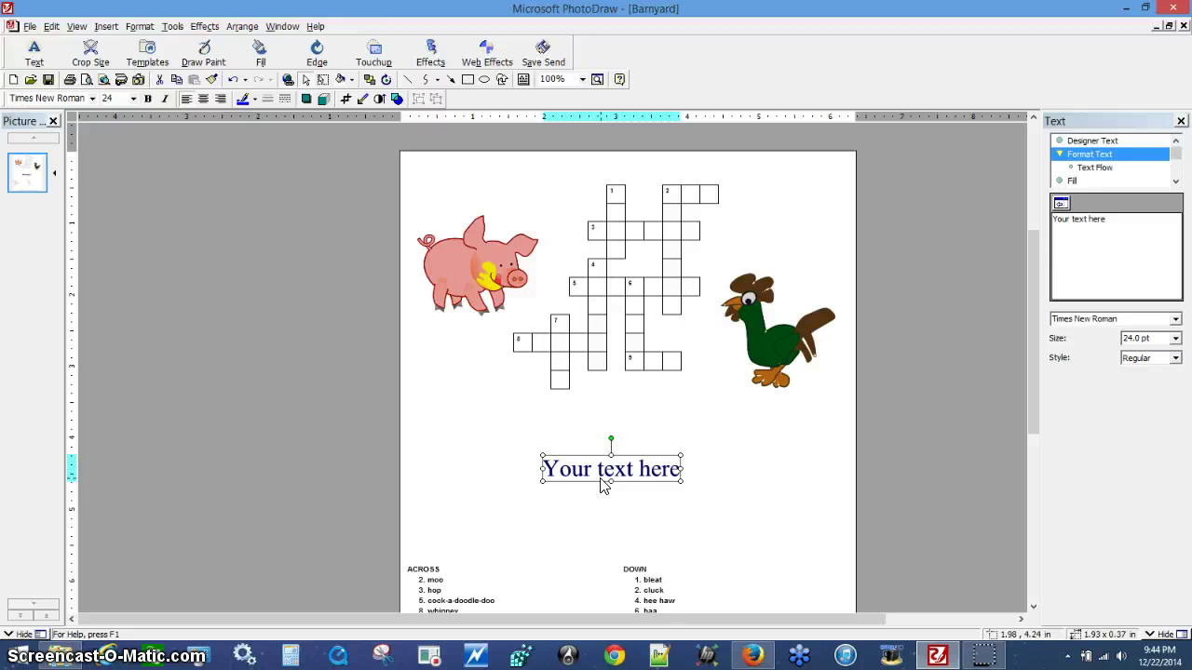
drag(1107, 219, 993, 217)
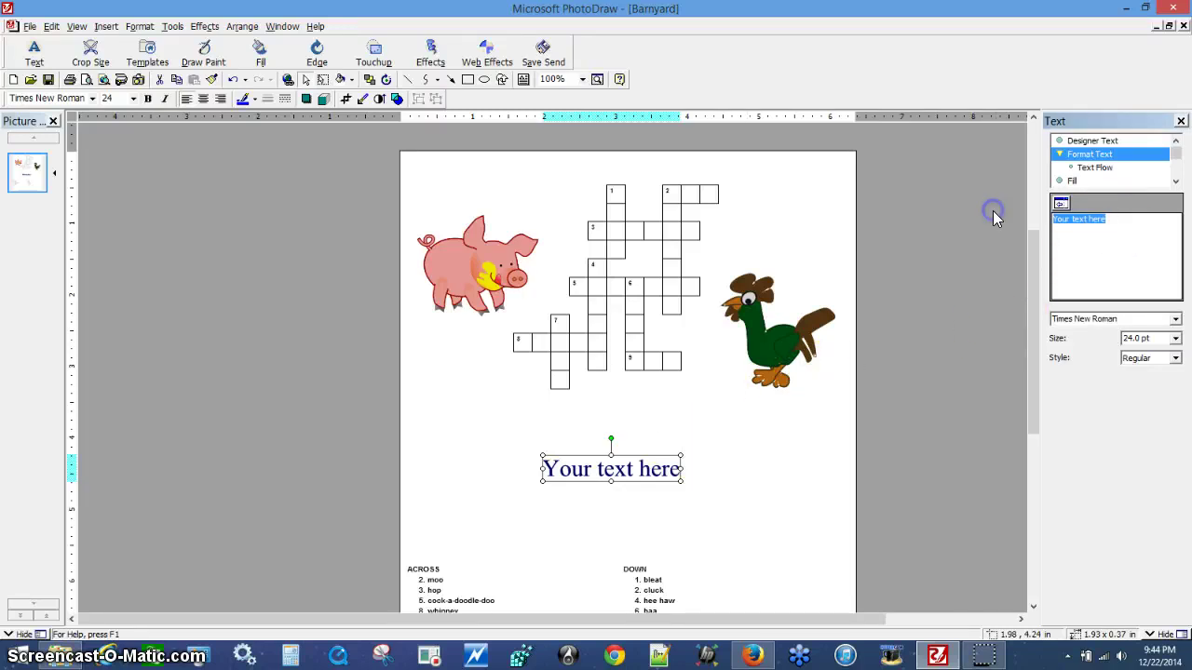
text(B)
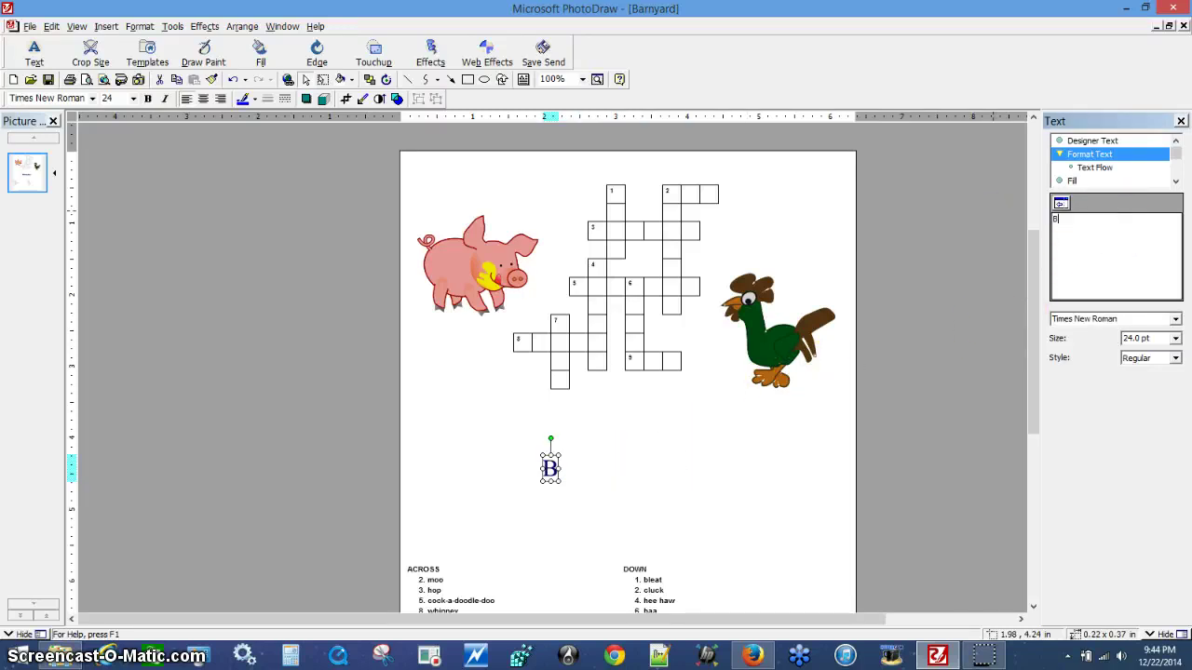
text(arnyard Friends)
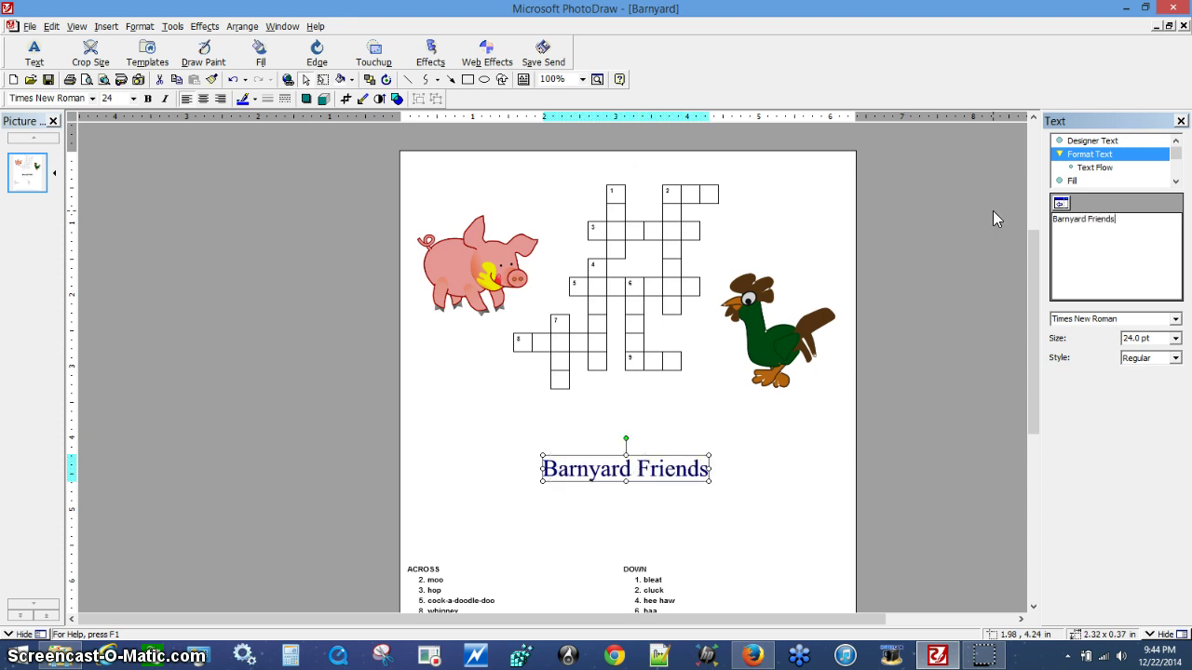
drag(673, 468, 548, 174)
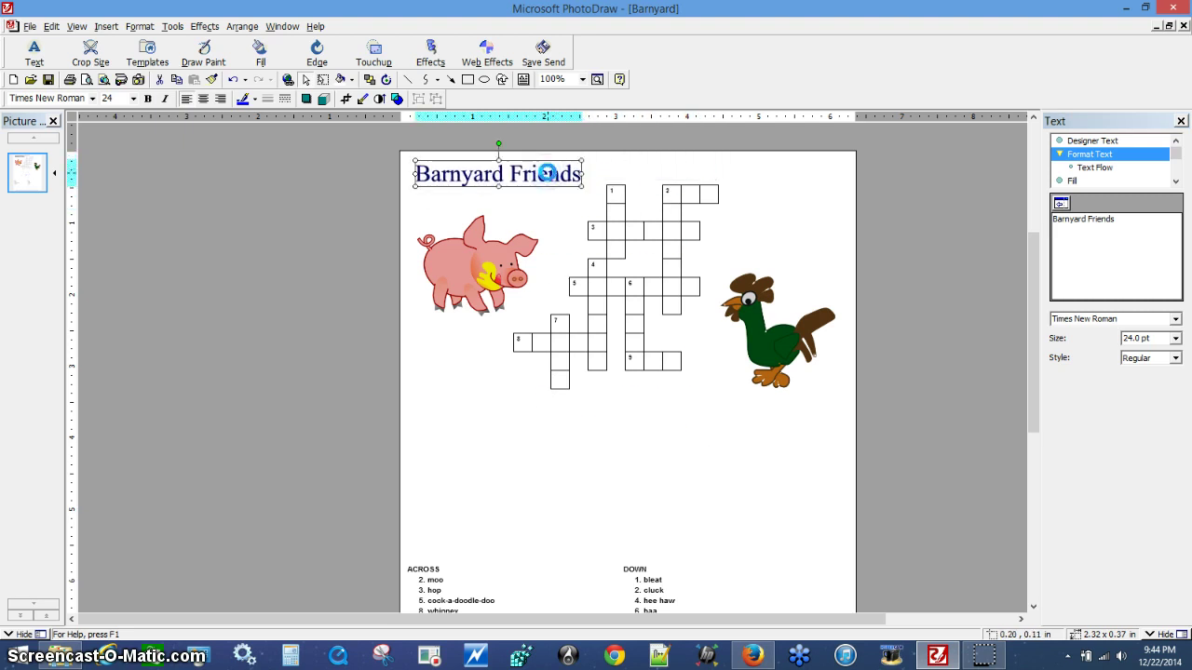
click(629, 430)
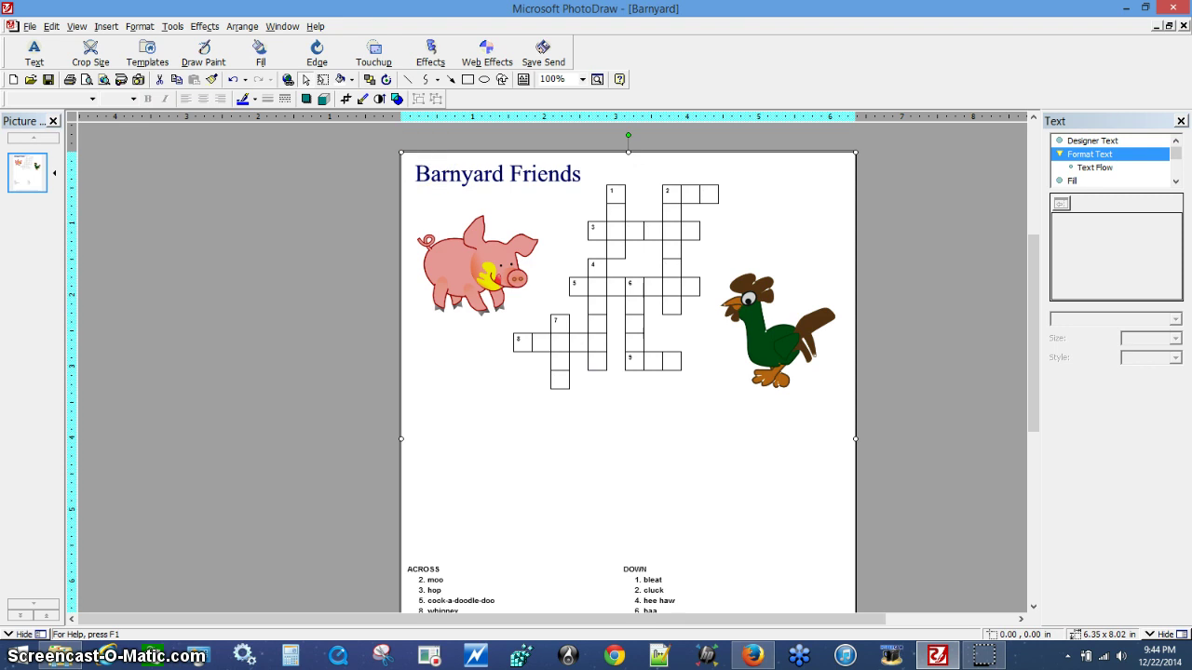
Step: Save the decorated puzzle in JPEG File Interchange Format as Barnyard Final in the Demo folder on Local Disk (C:)
click(32, 26)
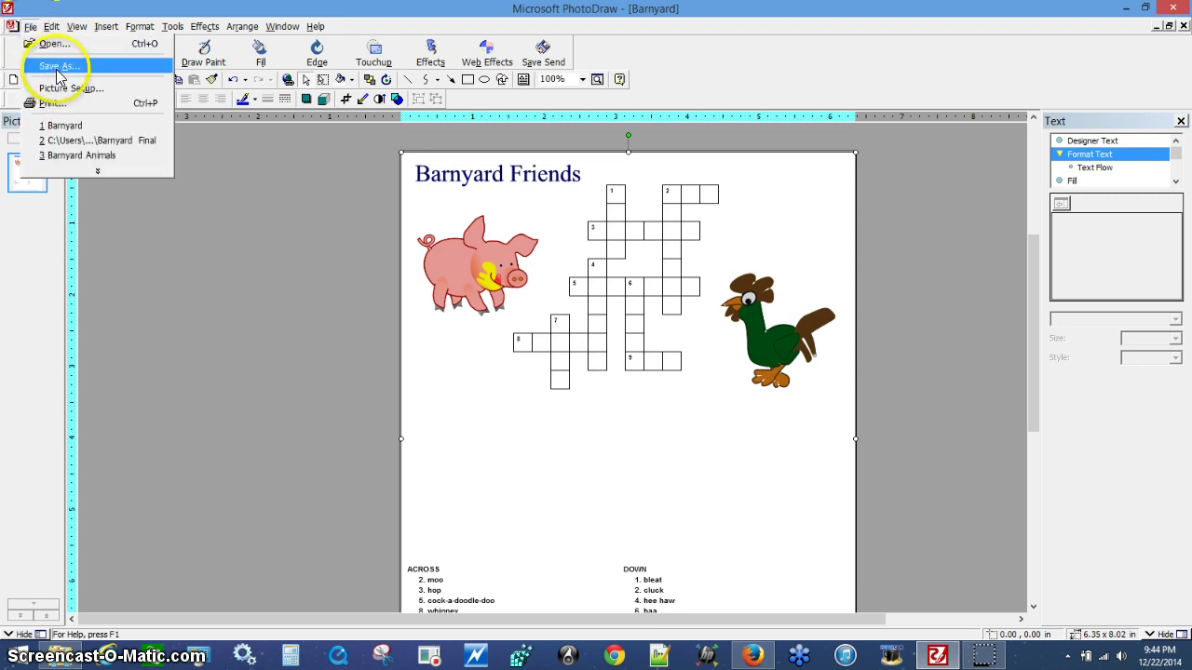
click(56, 63)
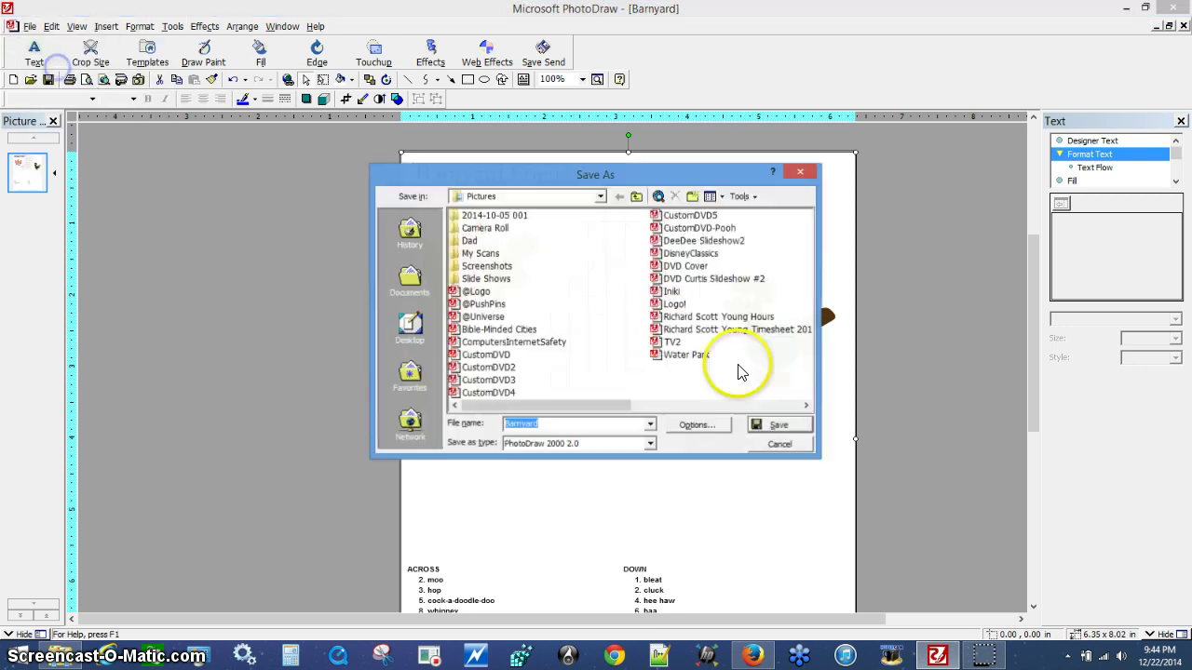
click(650, 444)
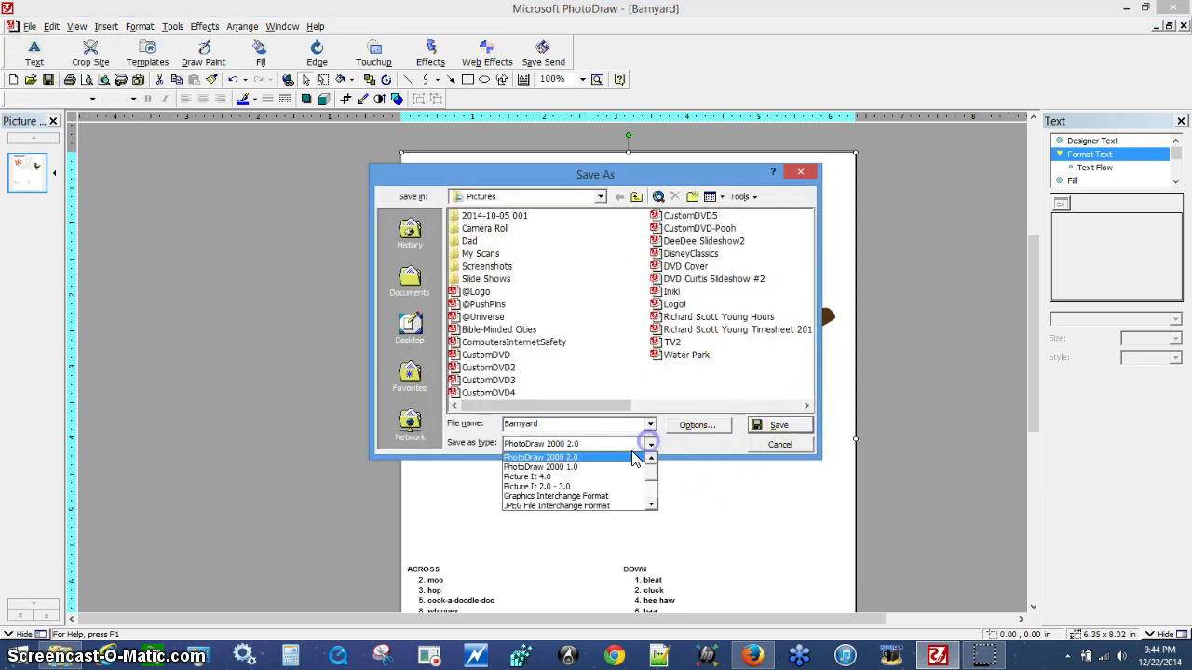
click(563, 506)
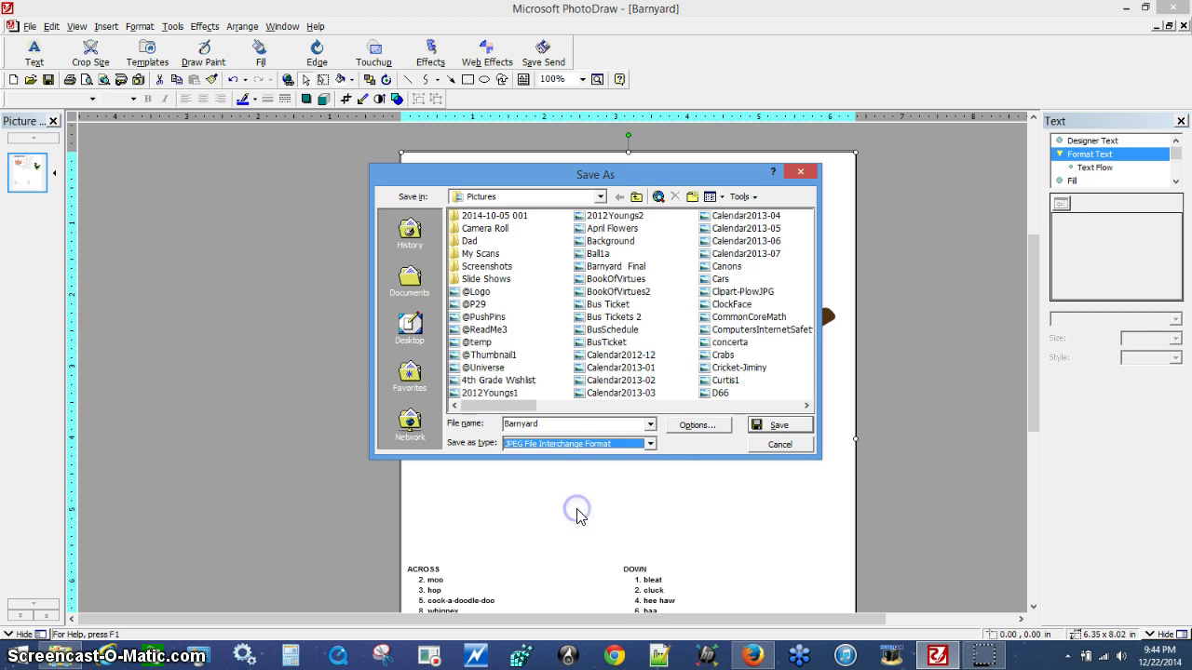
click(600, 197)
click(508, 307)
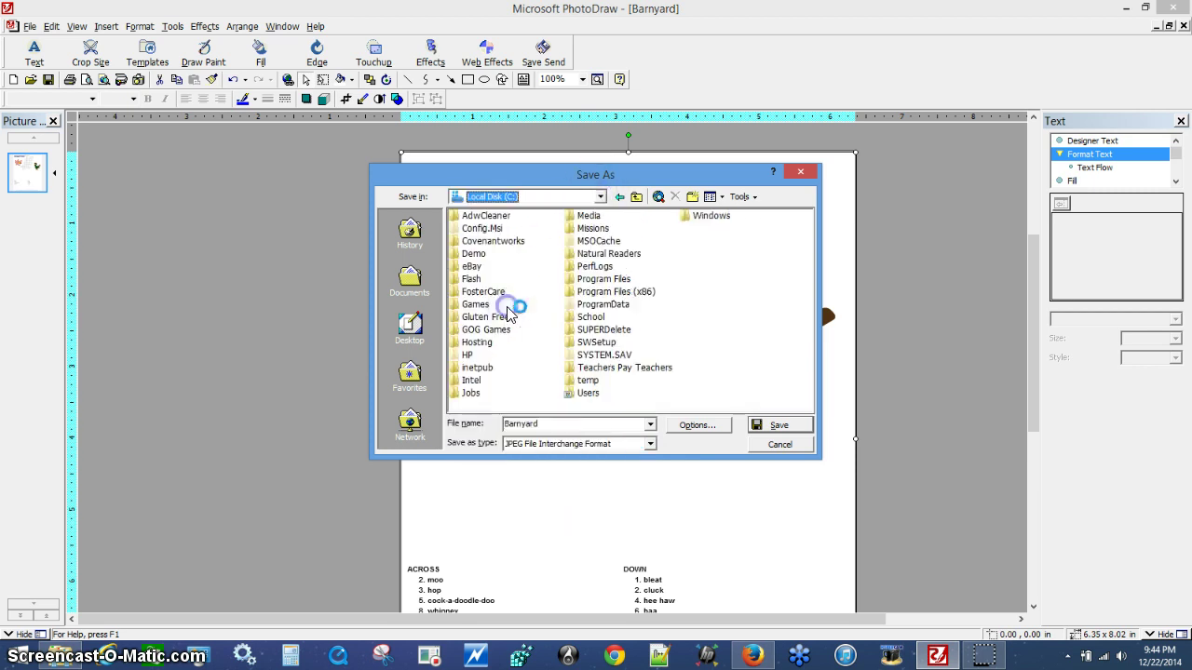
double_click(473, 253)
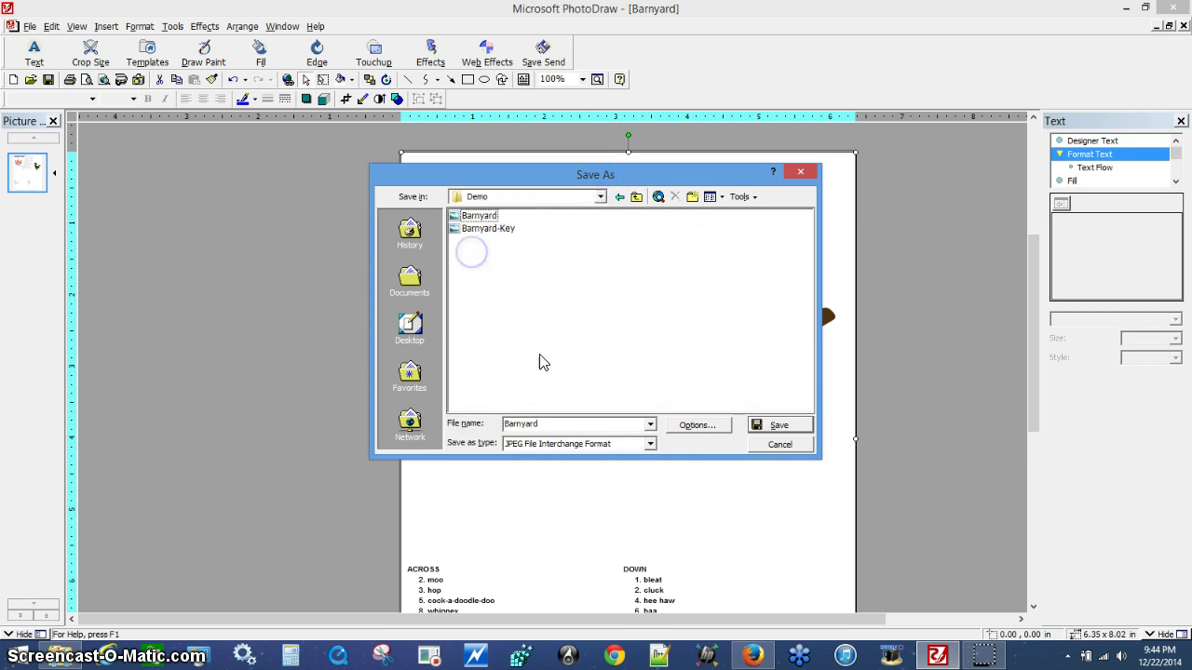
click(553, 424)
text(Final)
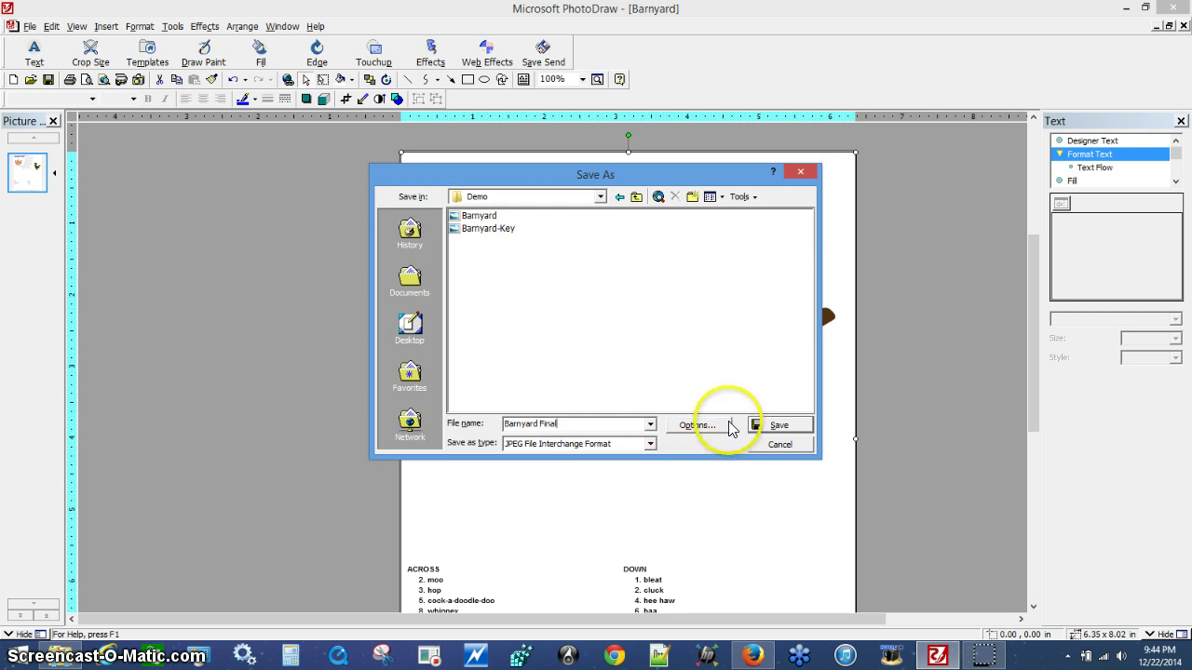
click(779, 424)
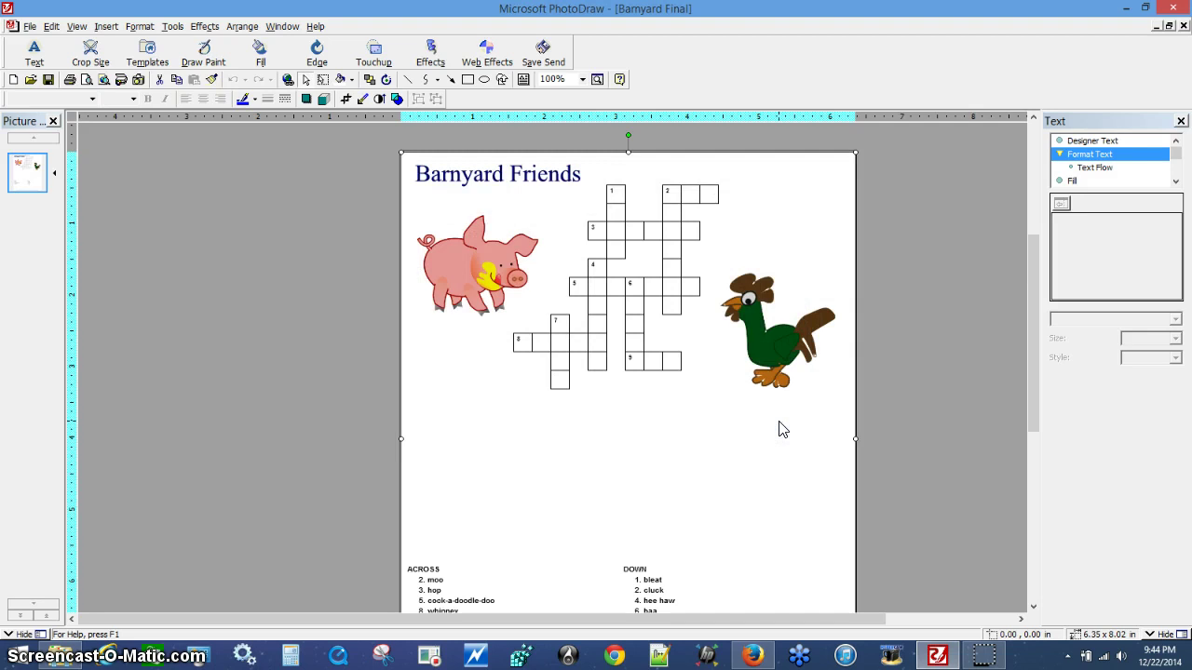